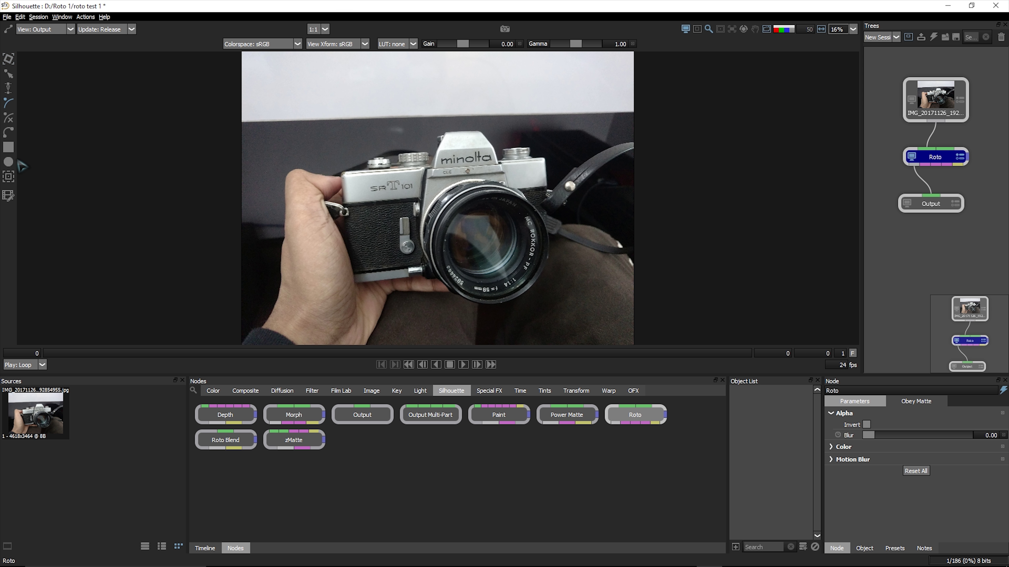
Switch from the Transform tool to the spline drawing tool with the B shortcut.
{"action": "key", "text": "b"}
Choose the Bezier drawing tool and zoom the viewer to 50% on the thumb.
{"action": "left_click", "coordinate": [9, 117]}
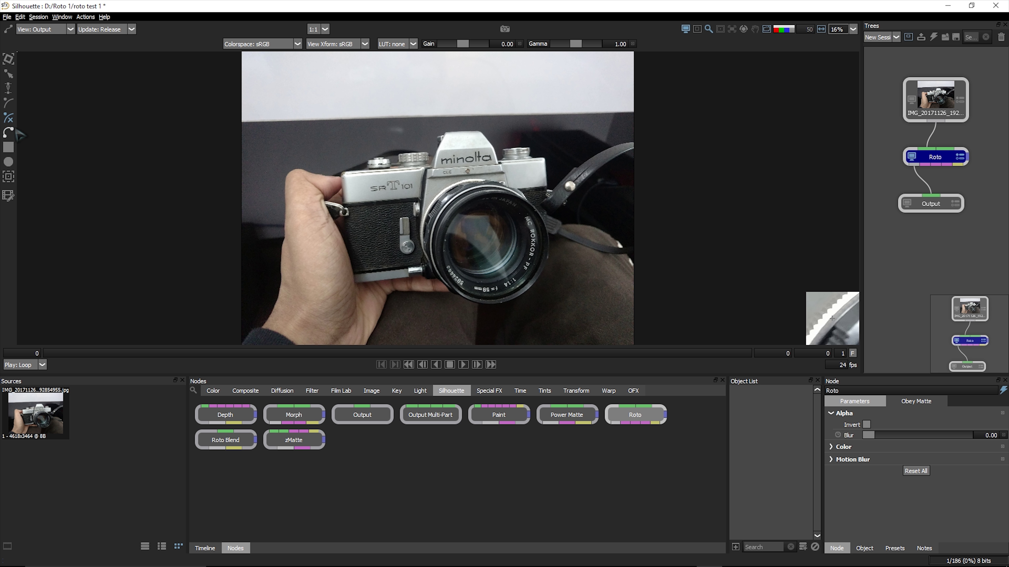
{"action": "left_click", "coordinate": [8, 147]}
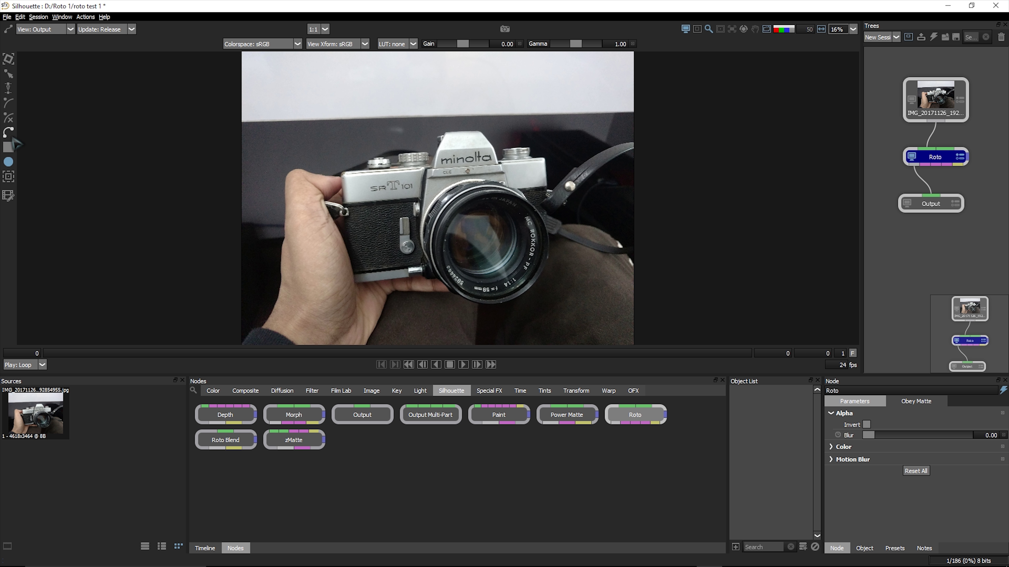
{"action": "left_click", "coordinate": [7, 134]}
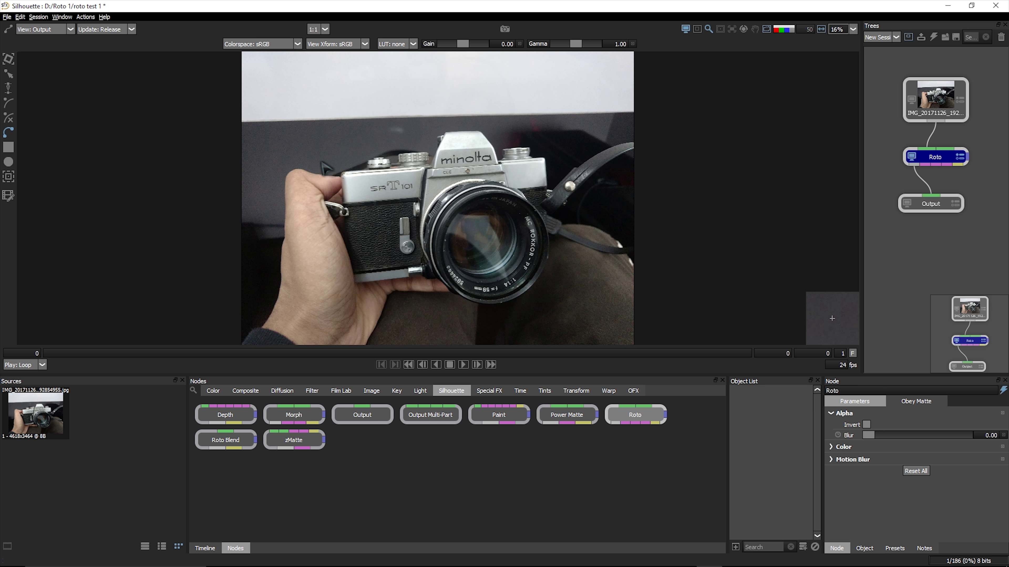
{"action": "scroll", "coordinate": [321, 165], "scroll_direction": "up", "scroll_amount": 3}
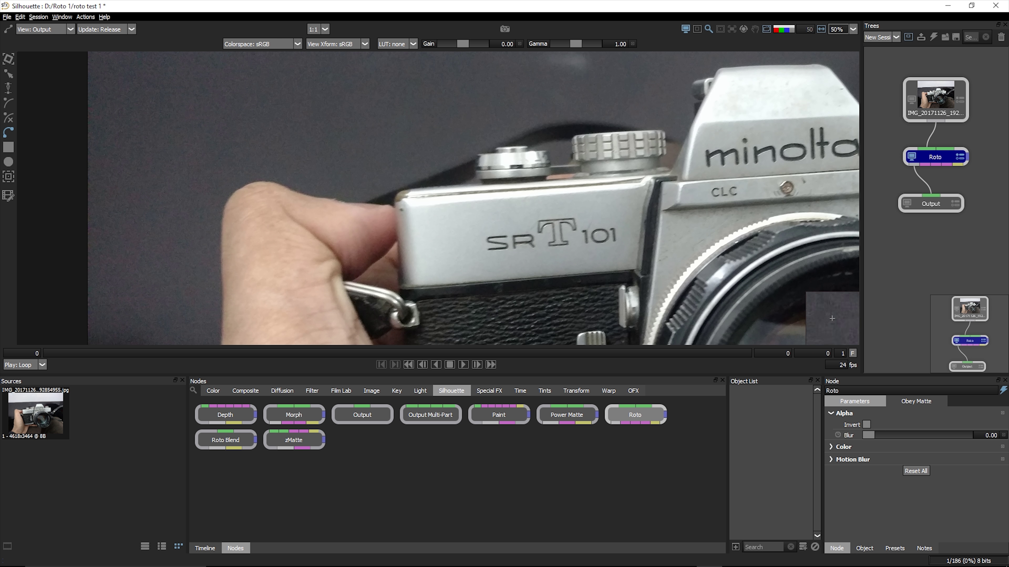
Frame the thumb on the camera and place the first two Bezier points along its top.
{"action": "scroll", "coordinate": [218, 165], "scroll_direction": "down", "scroll_amount": 1}
{"action": "scroll", "coordinate": [218, 165], "scroll_direction": "down", "scroll_amount": 2}
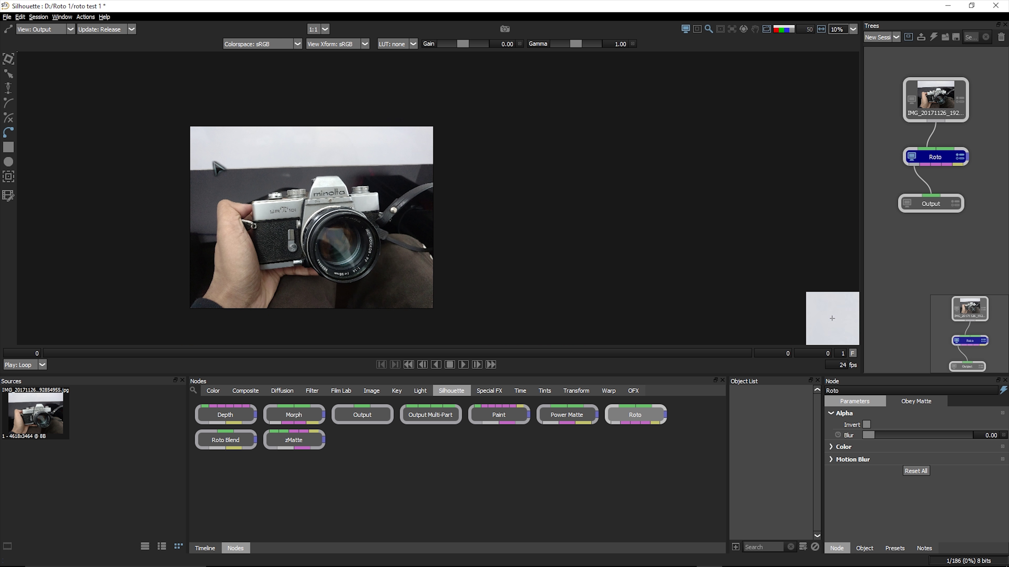
{"action": "left_click_drag", "start_coordinate": [255, 211], "coordinate": [169, 80]}
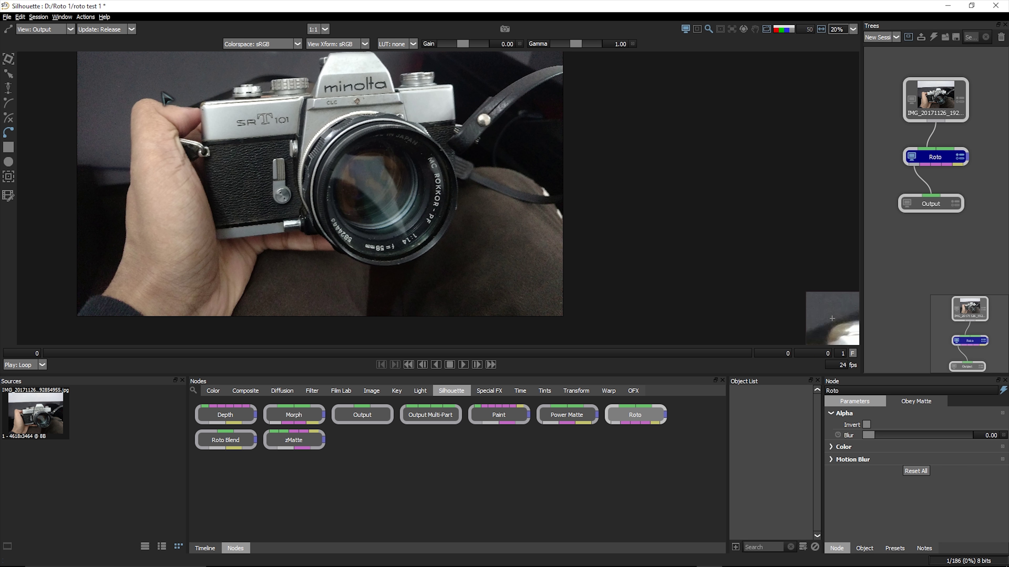
{"action": "scroll", "coordinate": [134, 91], "scroll_direction": "up", "scroll_amount": 1}
{"action": "scroll", "coordinate": [133, 91], "scroll_direction": "up", "scroll_amount": 1}
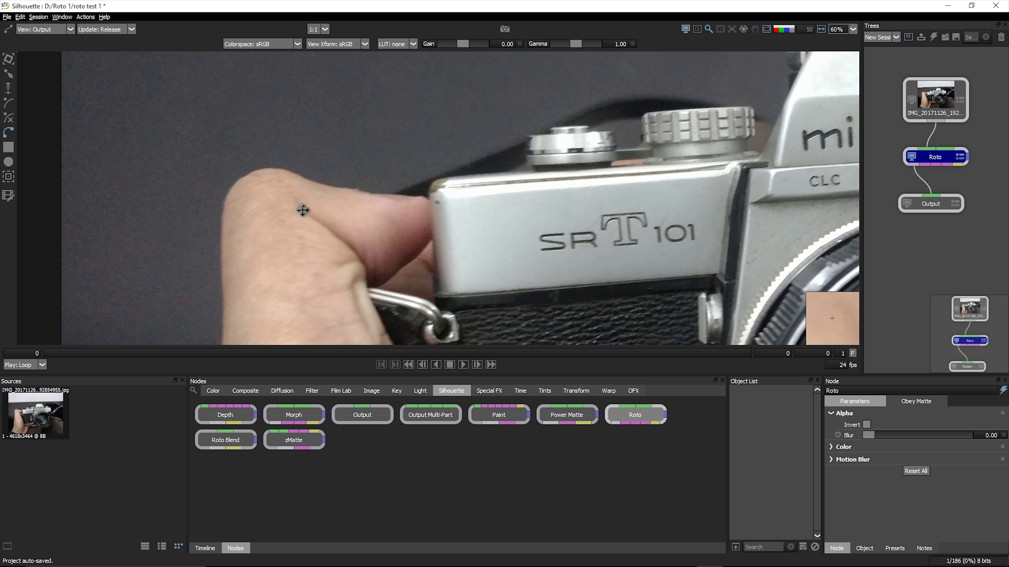
{"action": "scroll", "coordinate": [136, 156], "scroll_direction": "up", "scroll_amount": 1}
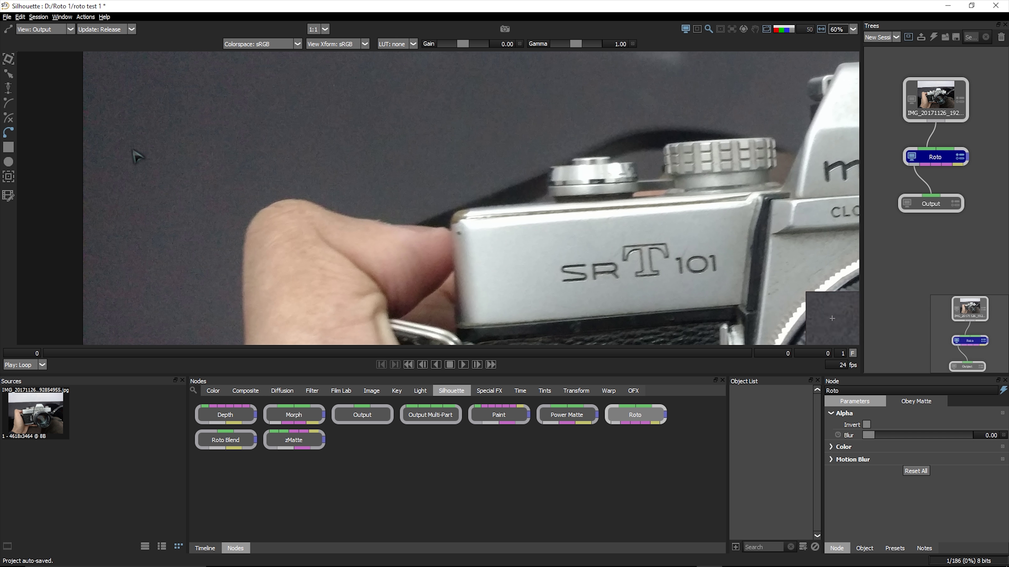
{"action": "left_click", "coordinate": [339, 213]}
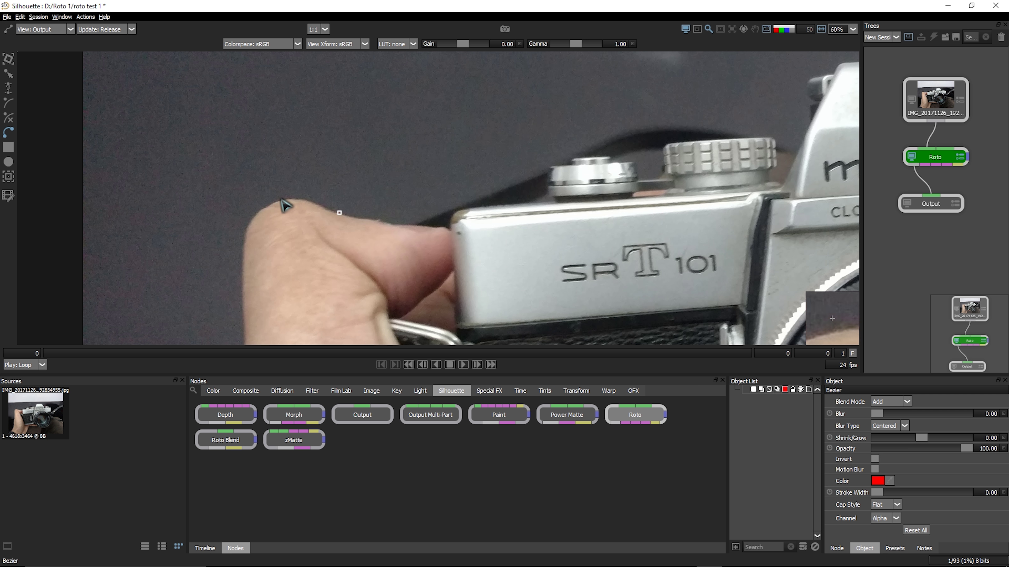
{"action": "left_click", "coordinate": [267, 206]}
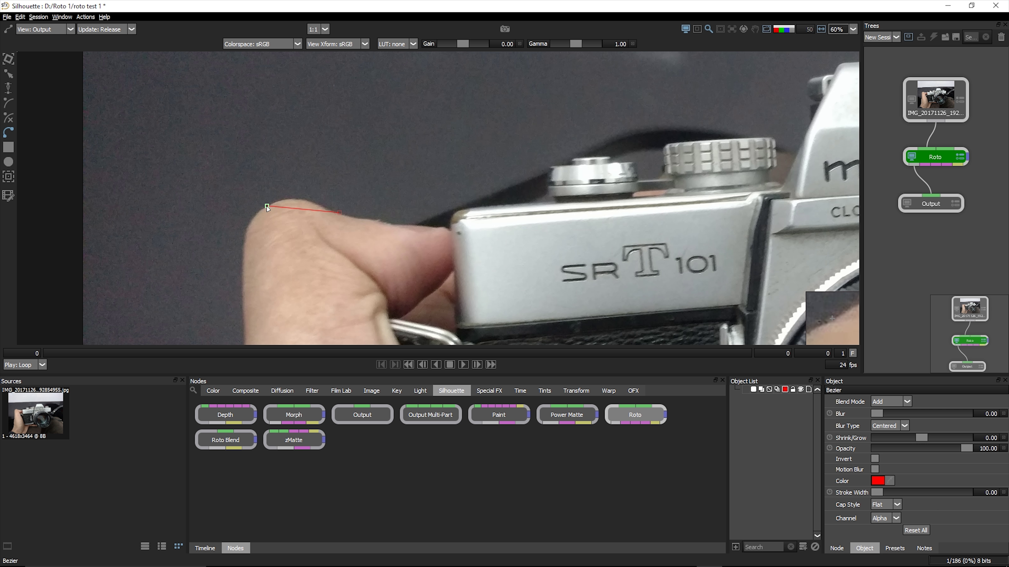
Curve the edge with handles, add points down the thumb's left side, and close the Bezier.
{"action": "mouse_move", "coordinate": [267, 208]}
{"action": "left_mouse_down"}
{"action": "mouse_move", "coordinate": [241, 228]}
{"action": "mouse_move", "coordinate": [257, 214]}
{"action": "mouse_move", "coordinate": [235, 179]}
{"action": "left_mouse_up"}
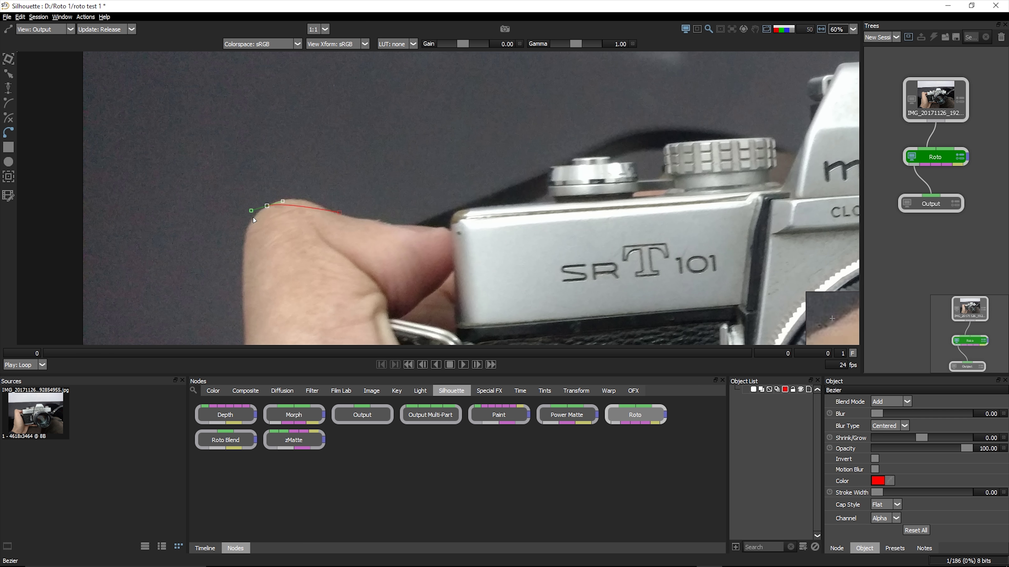
{"action": "left_click_drag", "start_coordinate": [255, 221], "coordinate": [246, 234]}
{"action": "mouse_move", "coordinate": [257, 160]}
{"action": "left_mouse_down"}
{"action": "mouse_move", "coordinate": [225, 224]}
{"action": "mouse_move", "coordinate": [234, 227]}
{"action": "left_mouse_up"}
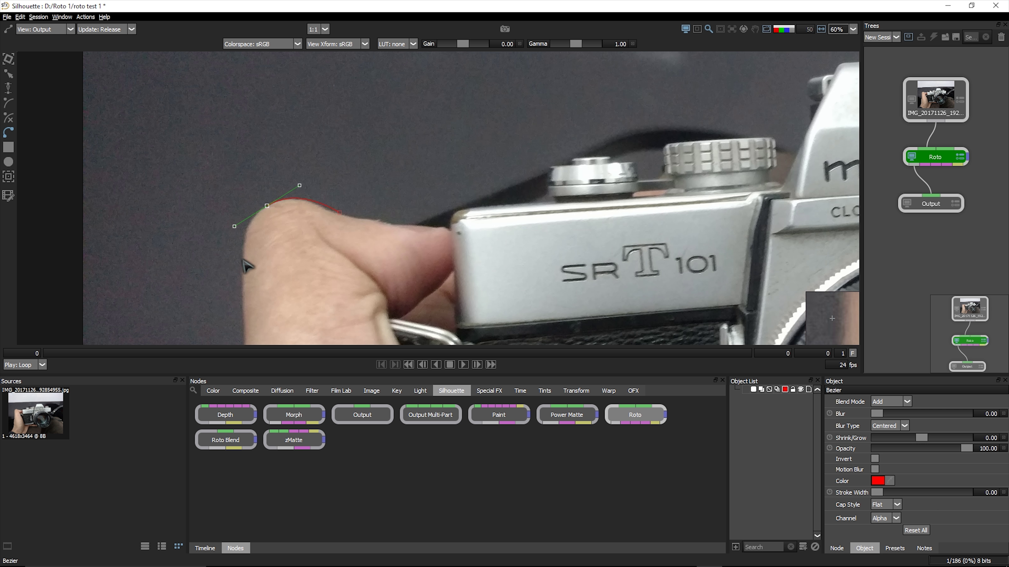
{"action": "left_click", "coordinate": [242, 282]}
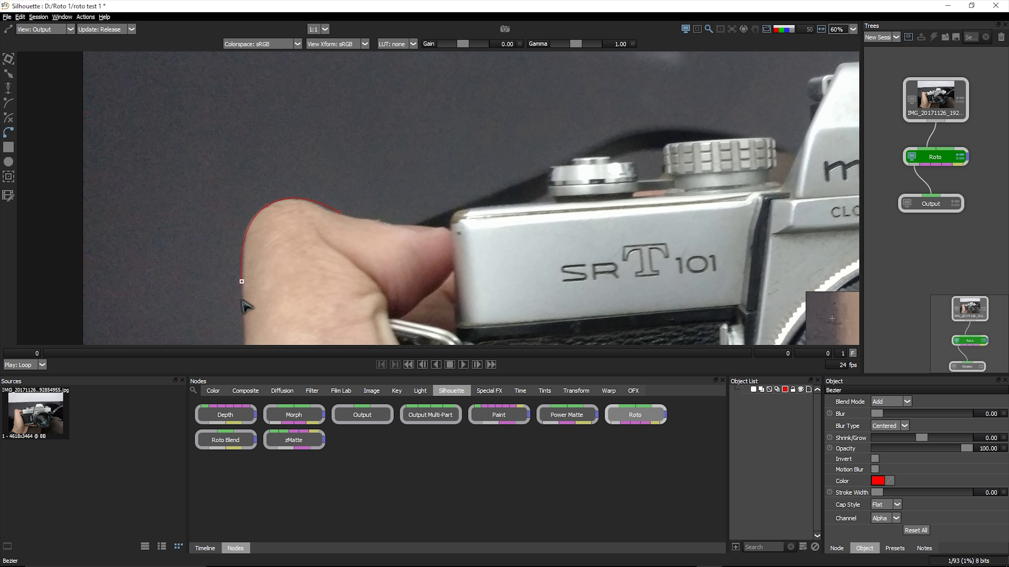
{"action": "left_click", "coordinate": [242, 318]}
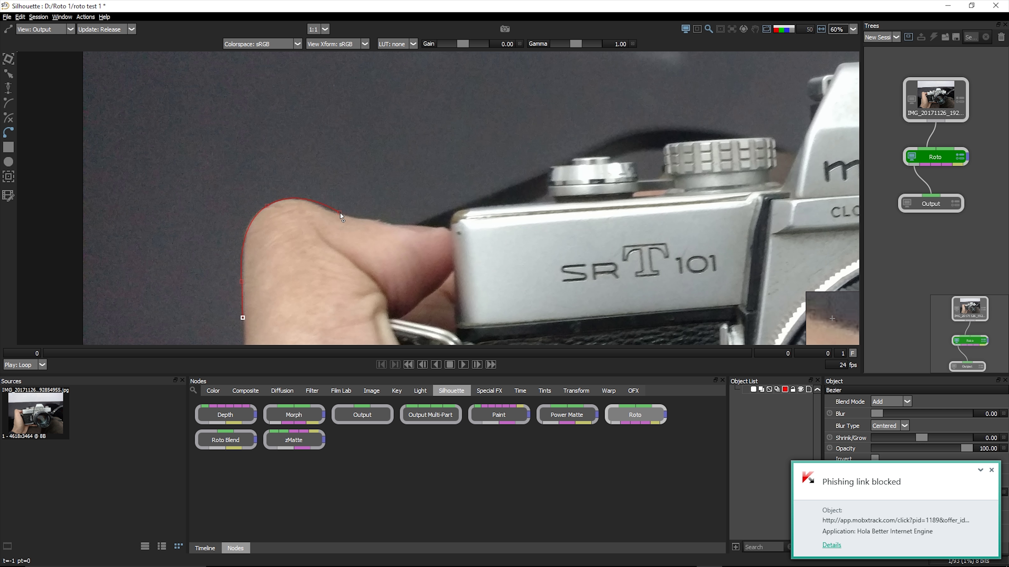
{"action": "left_click", "coordinate": [340, 215]}
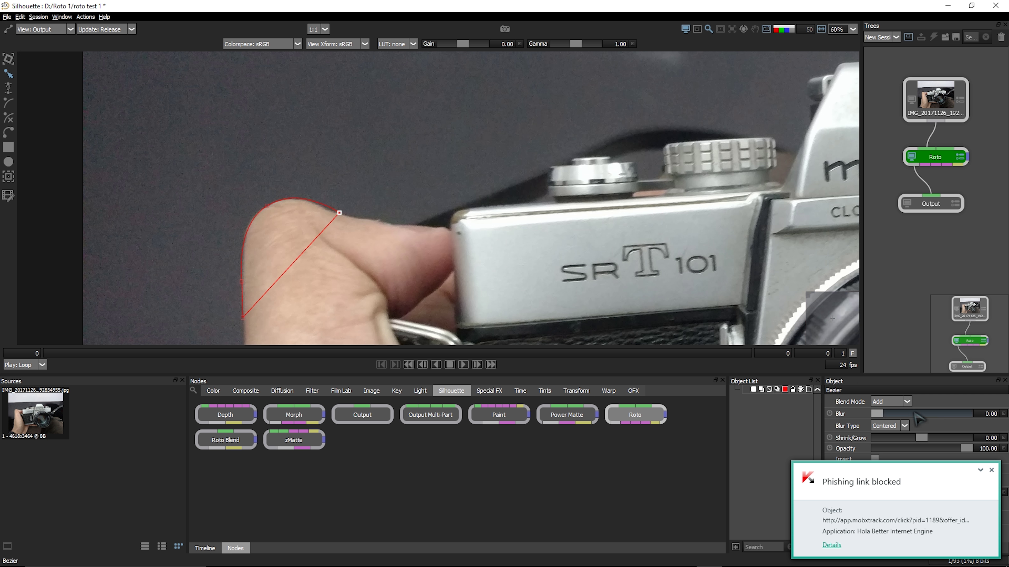
{"action": "left_click", "coordinate": [991, 470]}
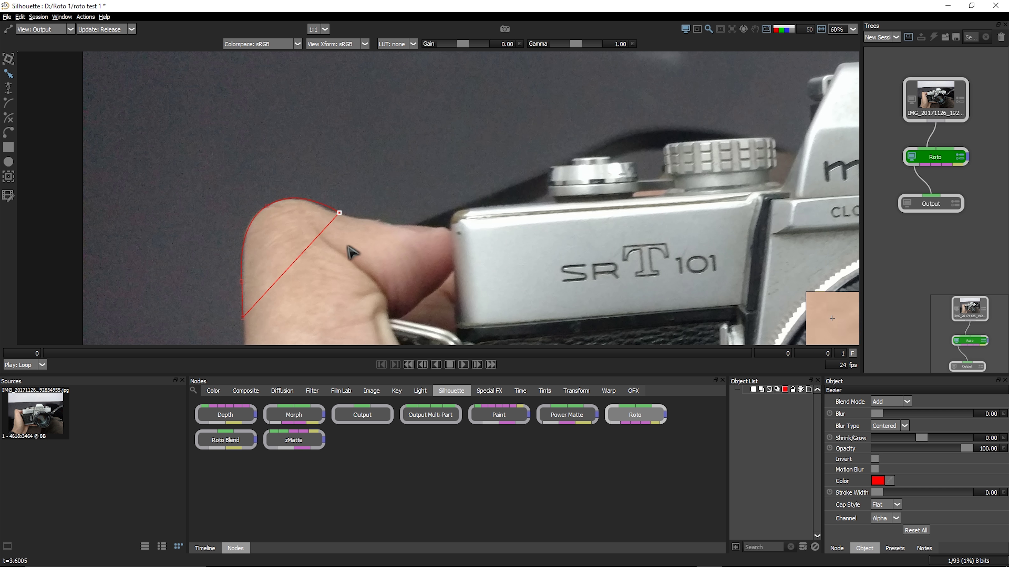
Zoom to 110% and drag the top Bezier point's tangent handles to follow the fingertip edge.
{"action": "scroll", "coordinate": [313, 224], "scroll_direction": "up", "scroll_amount": 3}
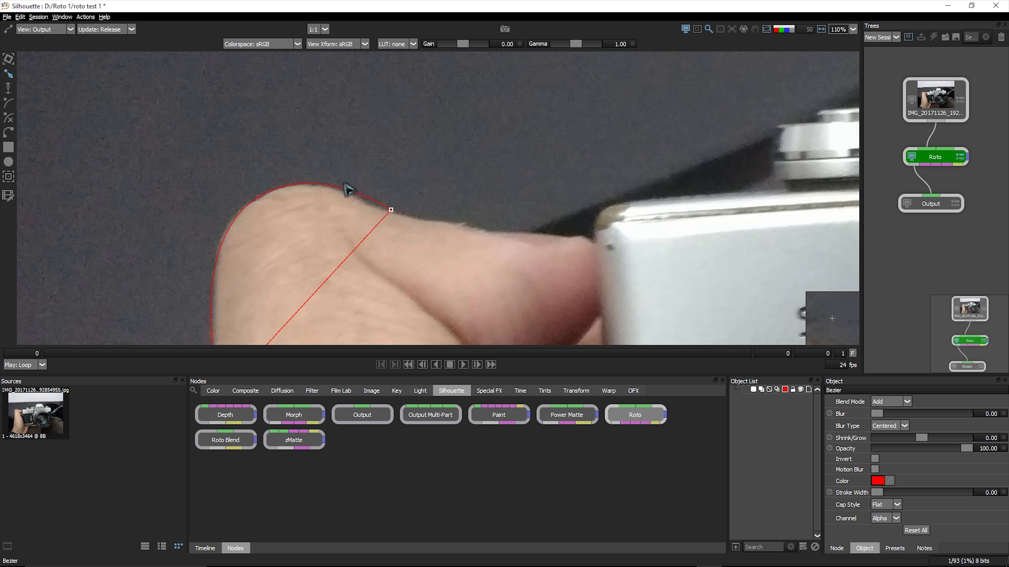
{"action": "left_click", "coordinate": [258, 197]}
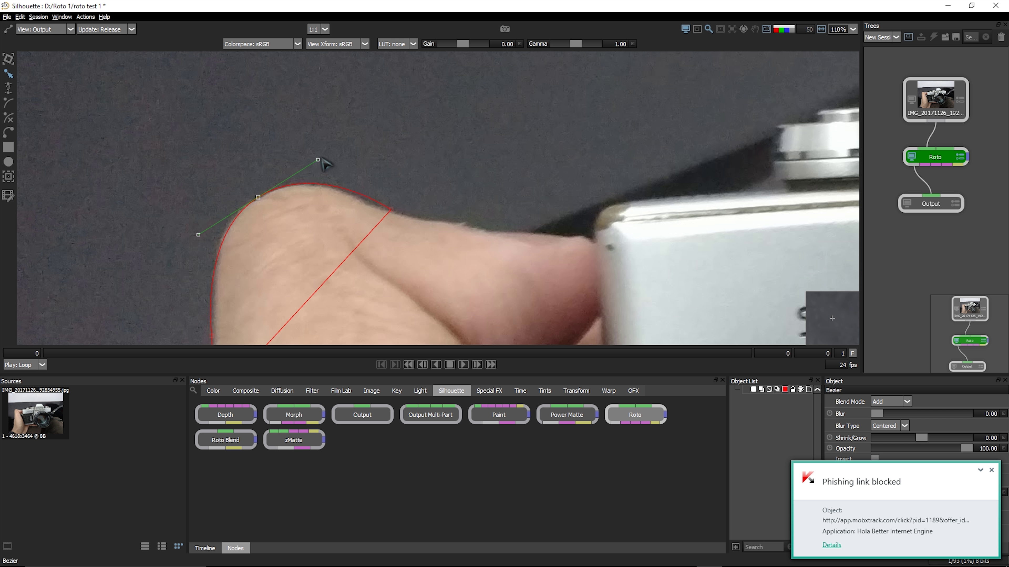
{"action": "mouse_move", "coordinate": [317, 159]}
{"action": "left_mouse_down"}
{"action": "mouse_move", "coordinate": [326, 161]}
{"action": "mouse_move", "coordinate": [331, 227]}
{"action": "left_mouse_up"}
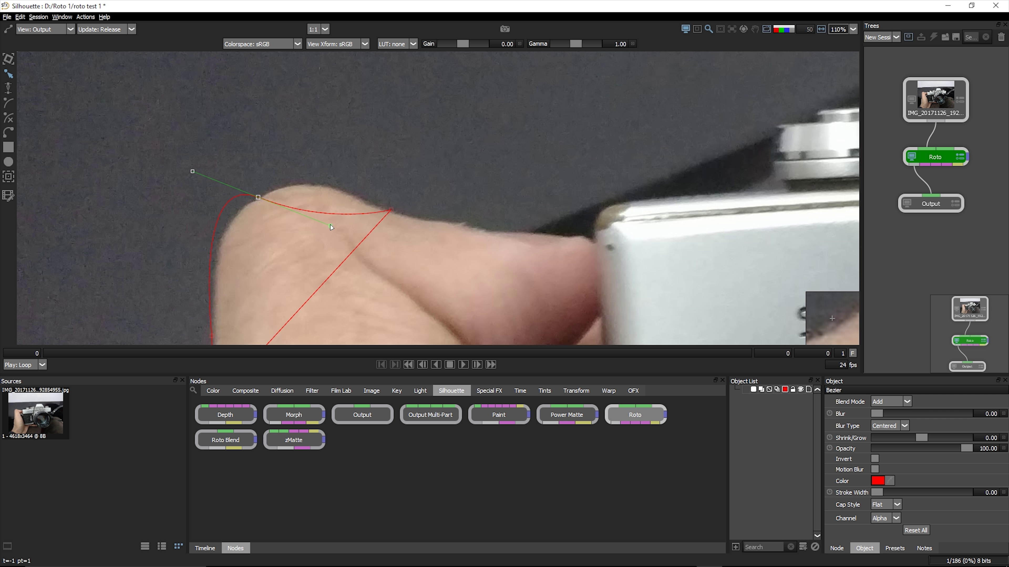
{"action": "mouse_move", "coordinate": [331, 227]}
{"action": "left_mouse_down"}
{"action": "mouse_move", "coordinate": [283, 125]}
{"action": "mouse_move", "coordinate": [326, 194]}
{"action": "mouse_move", "coordinate": [198, 158]}
{"action": "mouse_move", "coordinate": [290, 150]}
{"action": "mouse_move", "coordinate": [319, 169]}
{"action": "mouse_move", "coordinate": [265, 197]}
{"action": "mouse_move", "coordinate": [391, 116]}
{"action": "mouse_move", "coordinate": [282, 182]}
{"action": "mouse_move", "coordinate": [301, 171]}
{"action": "left_mouse_up"}
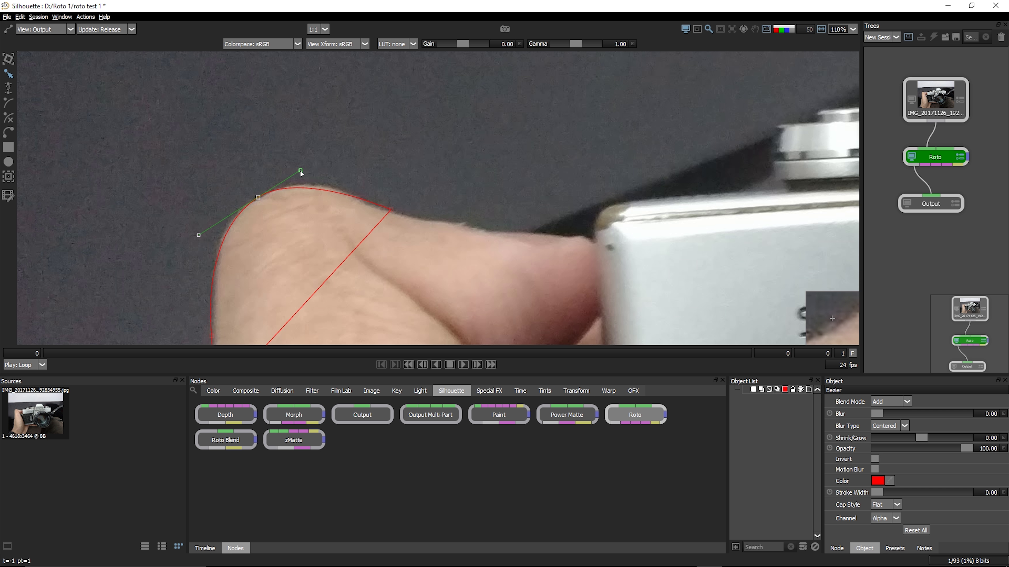
{"action": "left_click_drag", "start_coordinate": [301, 171], "coordinate": [240, 146]}
{"action": "left_click_drag", "start_coordinate": [358, 247], "coordinate": [266, 166]}
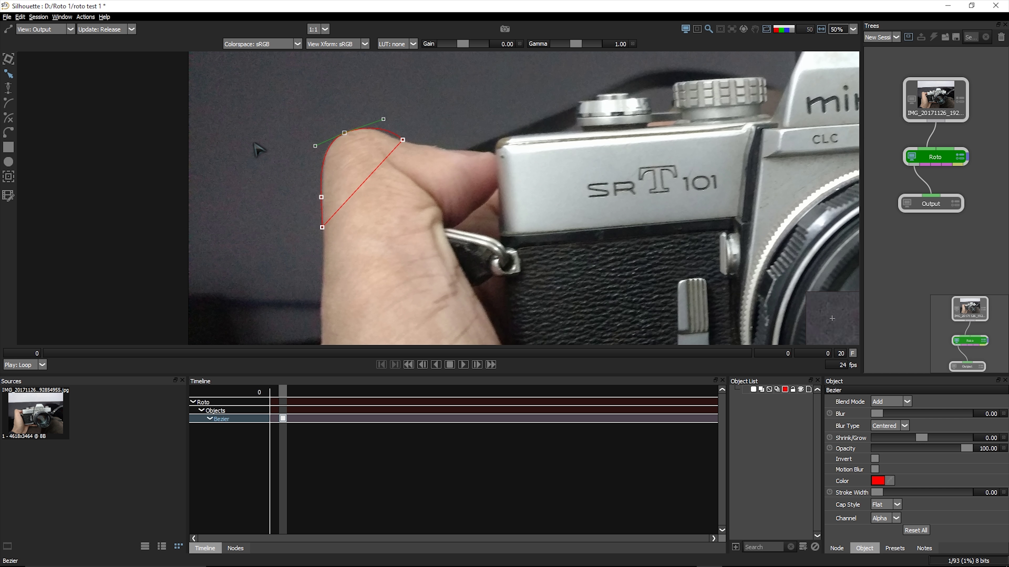
Nudge the Bezier slightly right and drag the top point's handle to fit the fingertip, then zoom to 79%.
{"action": "scroll", "coordinate": [344, 148], "scroll_direction": "up", "scroll_amount": 3}
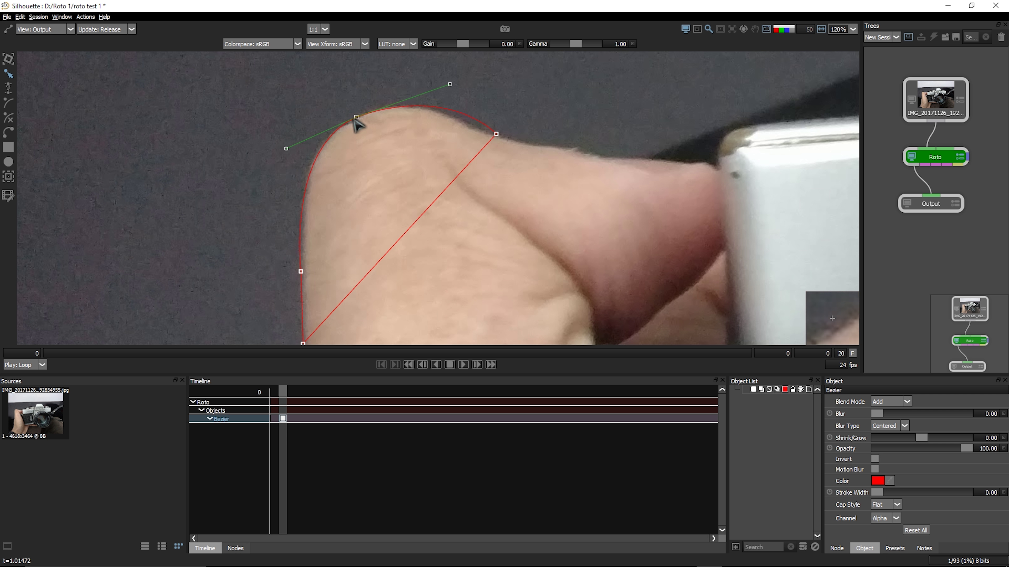
{"action": "left_click_drag", "start_coordinate": [352, 123], "coordinate": [356, 121]}
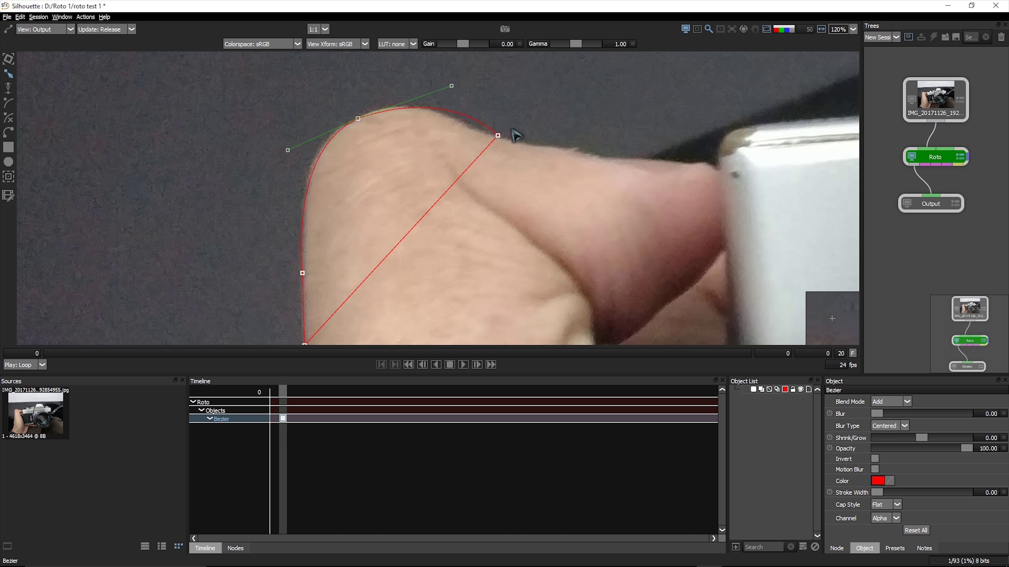
{"action": "left_click", "coordinate": [429, 98]}
{"action": "left_click", "coordinate": [359, 119]}
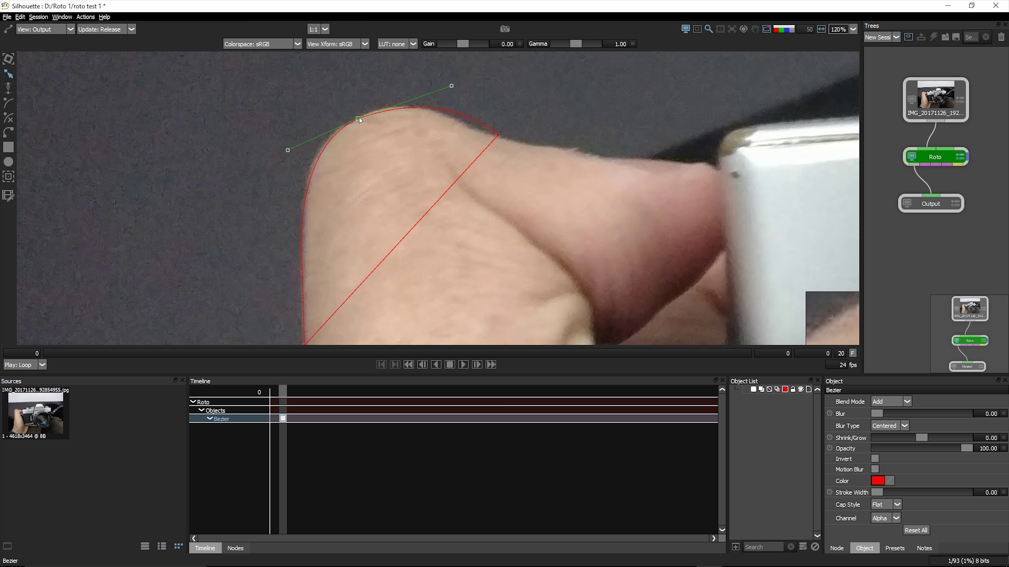
{"action": "left_click_drag", "start_coordinate": [451, 86], "coordinate": [415, 88]}
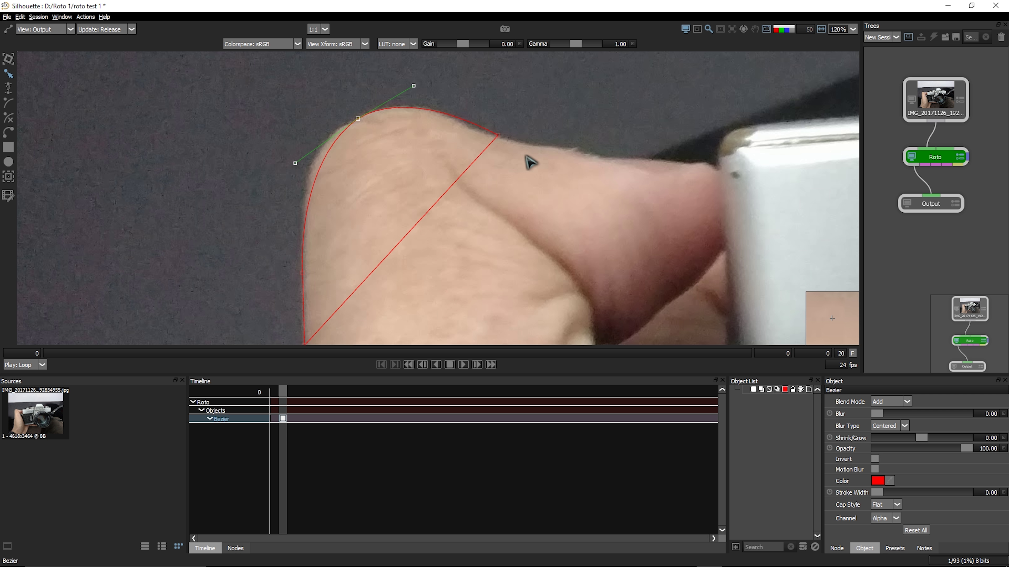
{"action": "scroll", "coordinate": [530, 162], "scroll_direction": "down", "scroll_amount": 2}
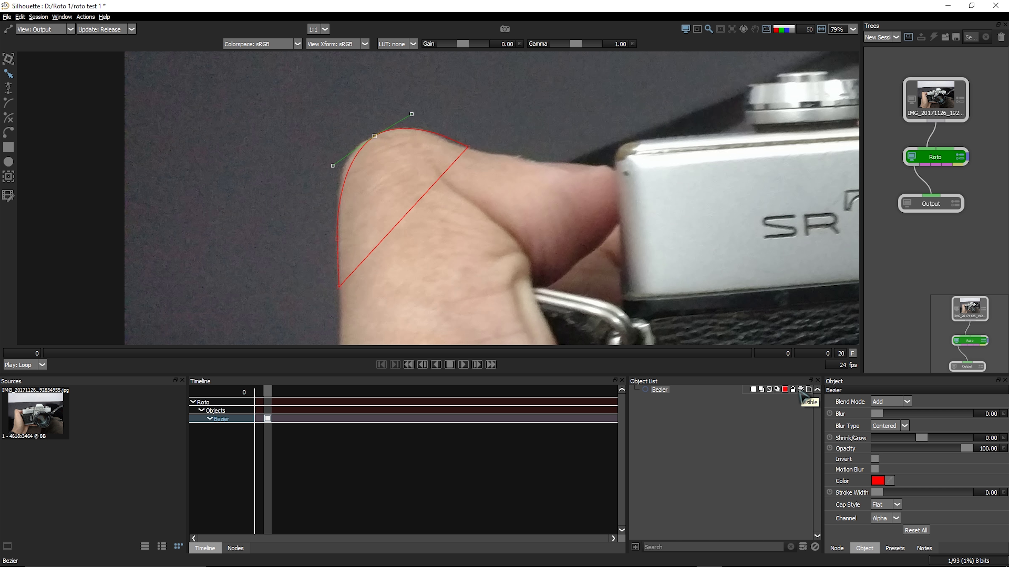
Hide the Bezier shape and zoom in close on the thumb tip.
{"action": "left_click", "coordinate": [801, 390]}
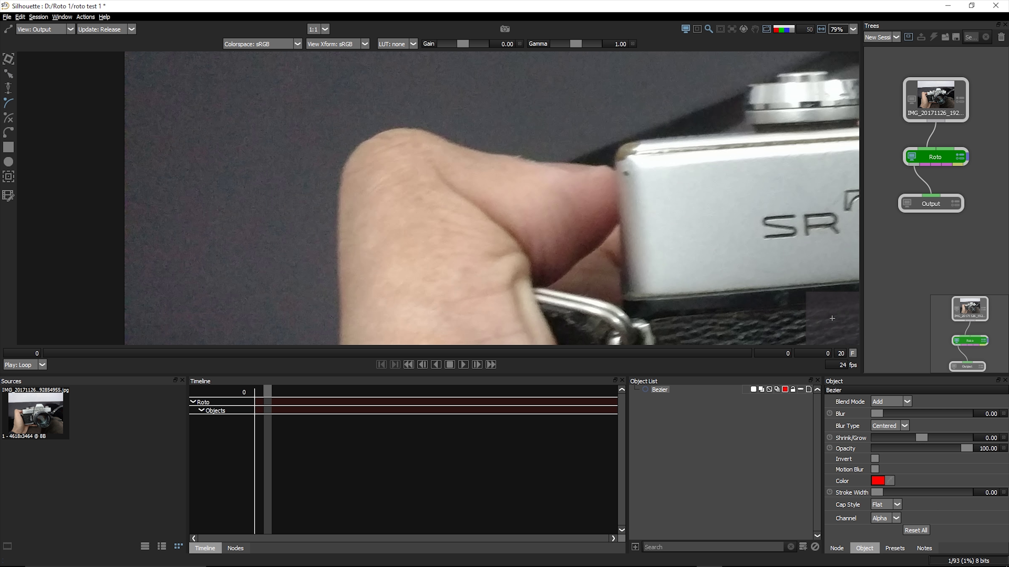
{"action": "scroll", "coordinate": [461, 99], "scroll_direction": "up", "scroll_amount": 1}
{"action": "scroll", "coordinate": [450, 155], "scroll_direction": "up", "scroll_amount": 4}
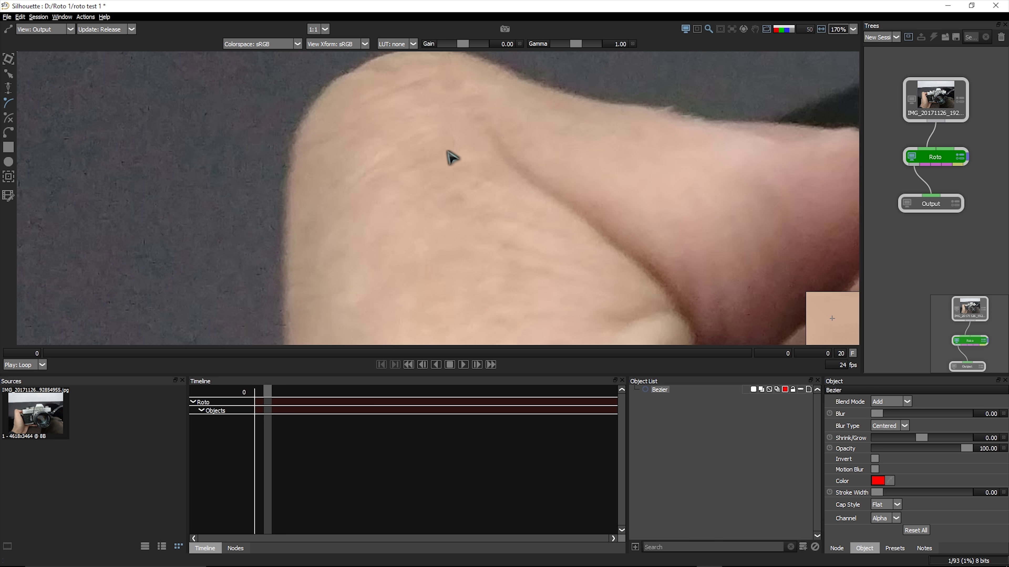
{"action": "mouse_move", "coordinate": [450, 155]}
{"action": "left_mouse_down"}
{"action": "mouse_move", "coordinate": [229, 168]}
{"action": "mouse_move", "coordinate": [263, 208]}
{"action": "left_mouse_up"}
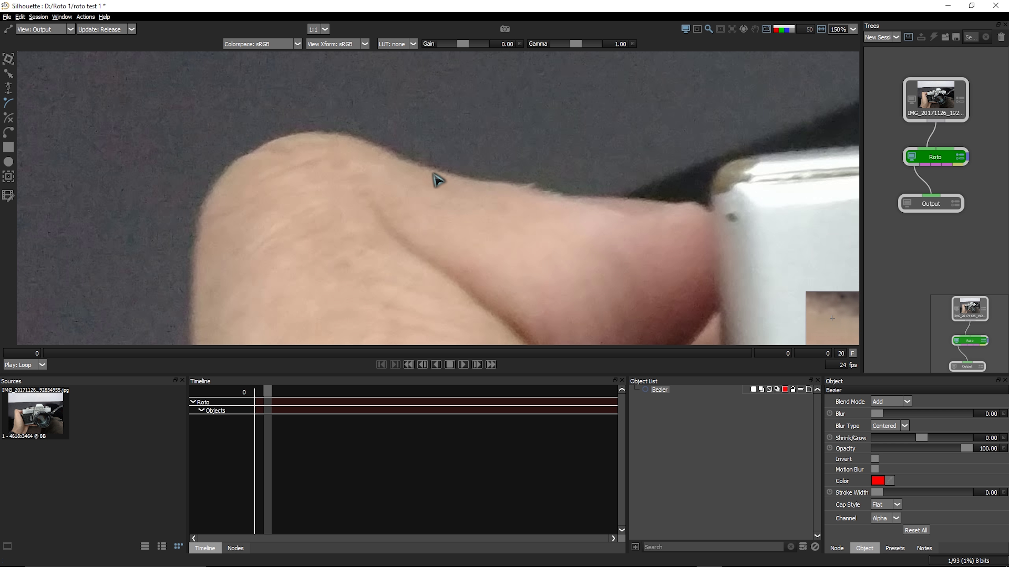
Place seven B-Spline points around the thumb tip and close the loop at the first point.
{"action": "left_click", "coordinate": [438, 169]}
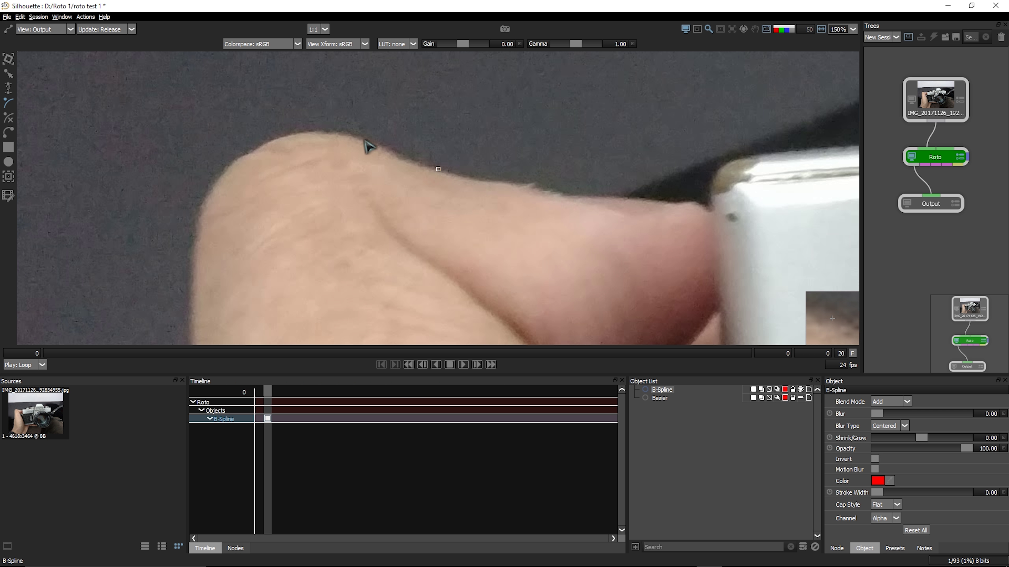
{"action": "left_click", "coordinate": [293, 132]}
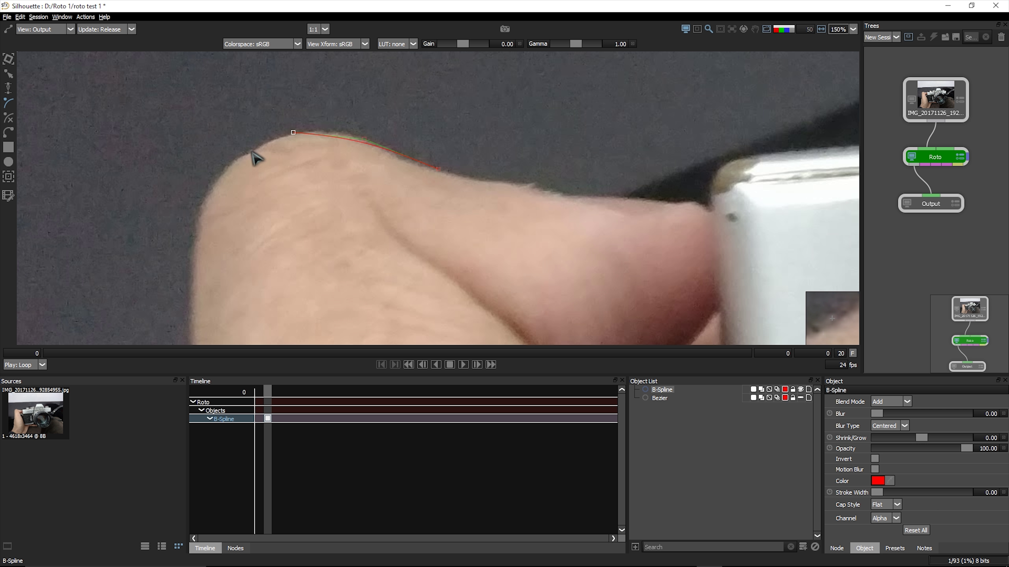
{"action": "left_click", "coordinate": [252, 151]}
{"action": "left_click", "coordinate": [205, 197]}
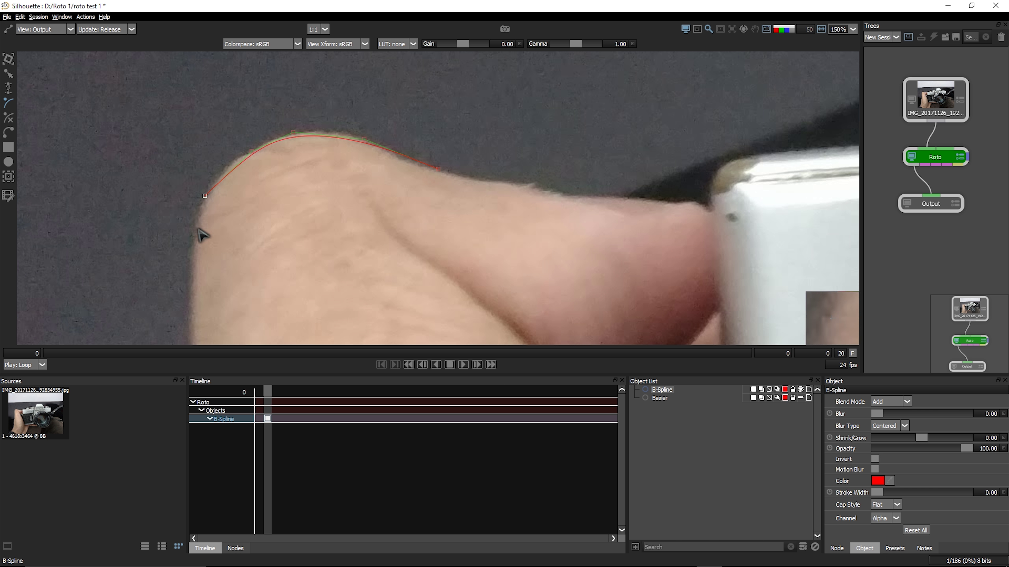
{"action": "left_click", "coordinate": [194, 255]}
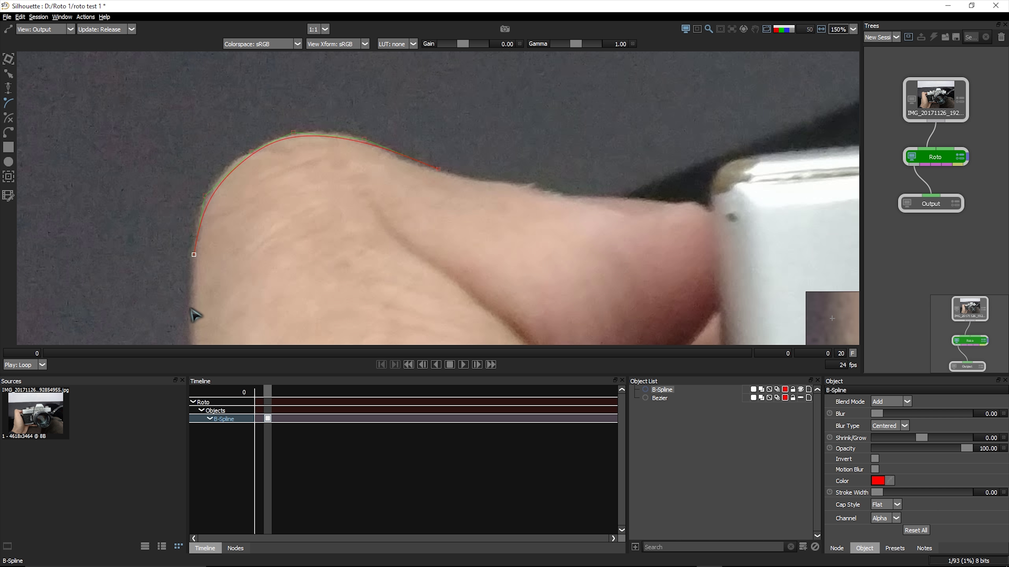
{"action": "left_click", "coordinate": [308, 334]}
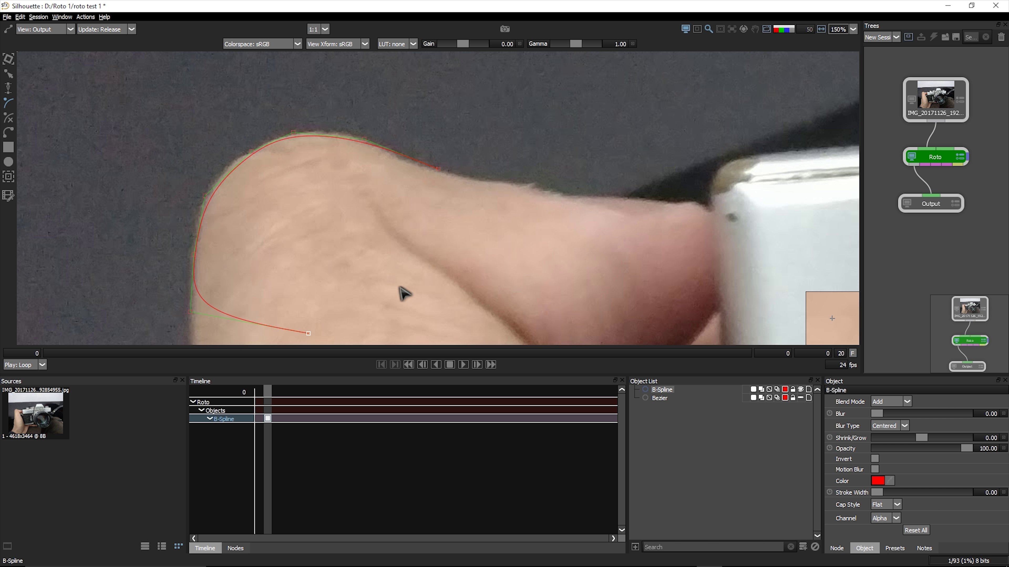
{"action": "left_click", "coordinate": [436, 253]}
{"action": "left_click", "coordinate": [441, 169]}
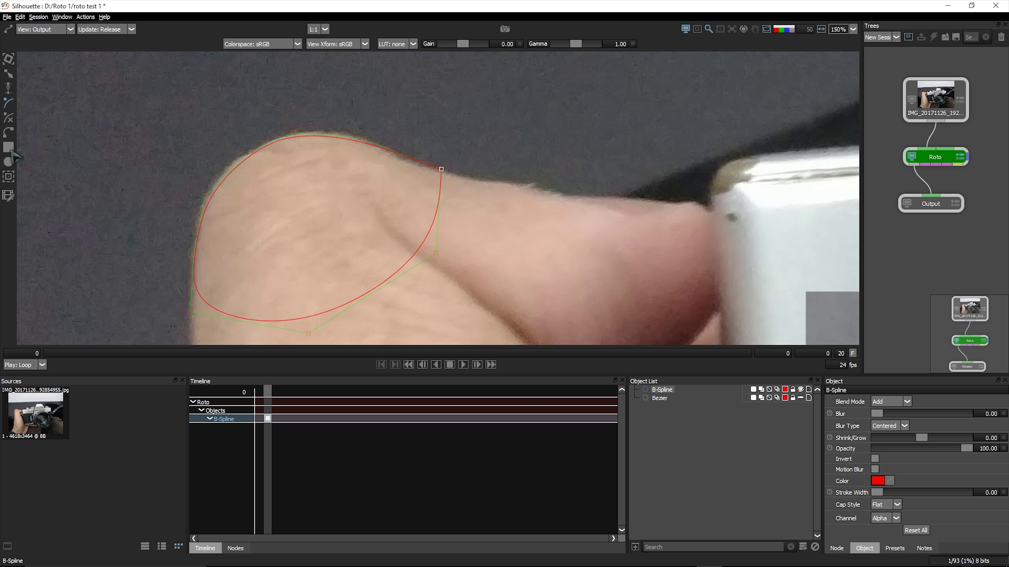
Draw a temporary rectangle shape above the thumb, then undo it with Ctrl+Z, leaving the B-Spline and Bezier.
{"action": "scroll", "coordinate": [410, 198], "scroll_direction": "up", "scroll_amount": 3}
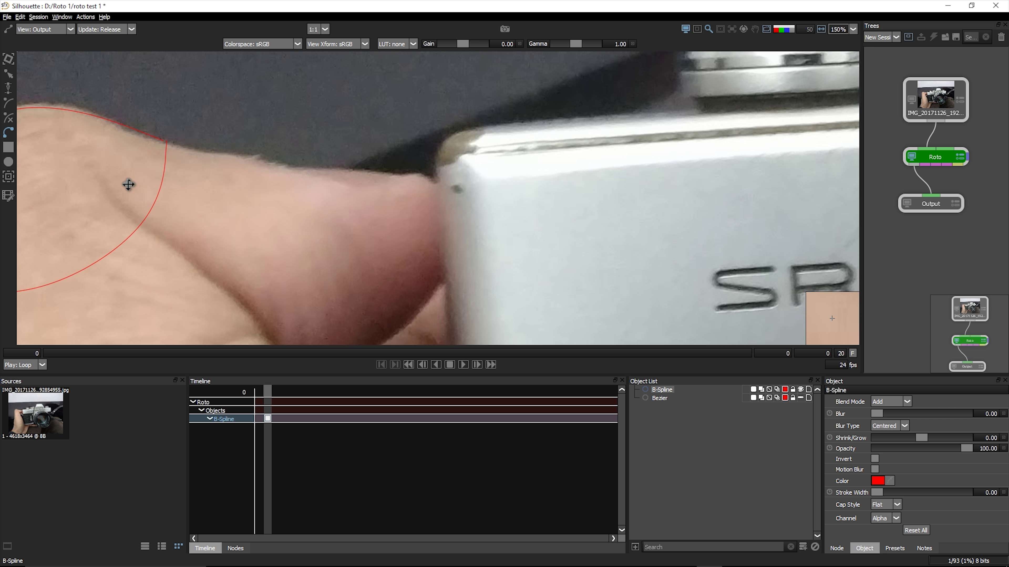
{"action": "scroll", "coordinate": [128, 182], "scroll_direction": "down", "scroll_amount": 5}
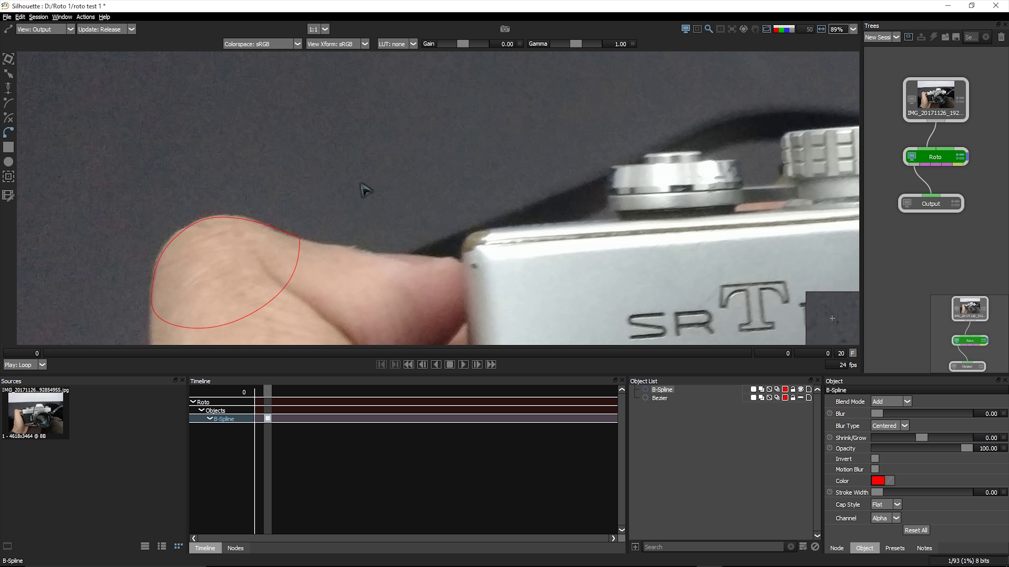
{"action": "left_click_drag", "start_coordinate": [319, 130], "coordinate": [296, 133]}
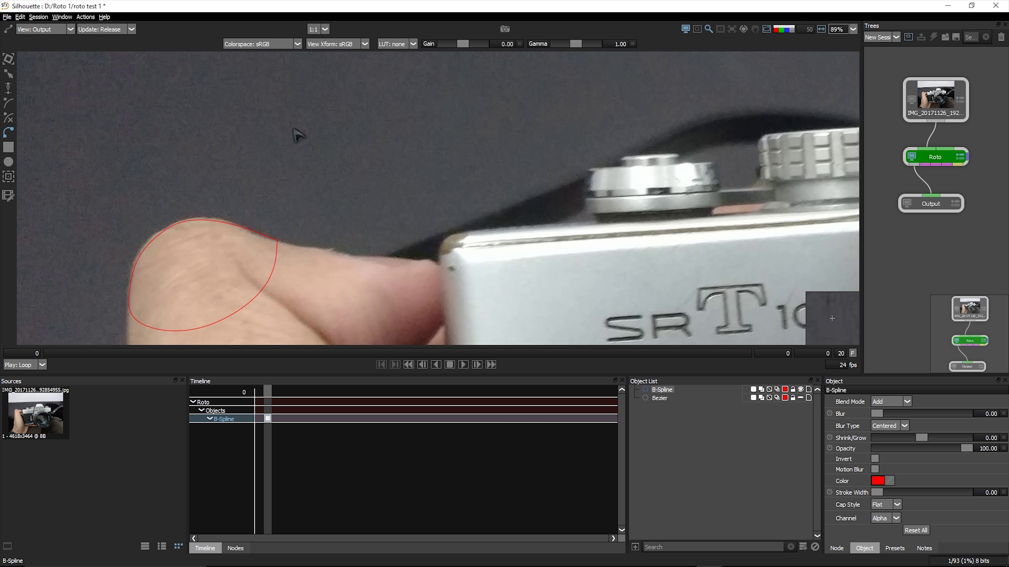
{"action": "left_click", "coordinate": [313, 98]}
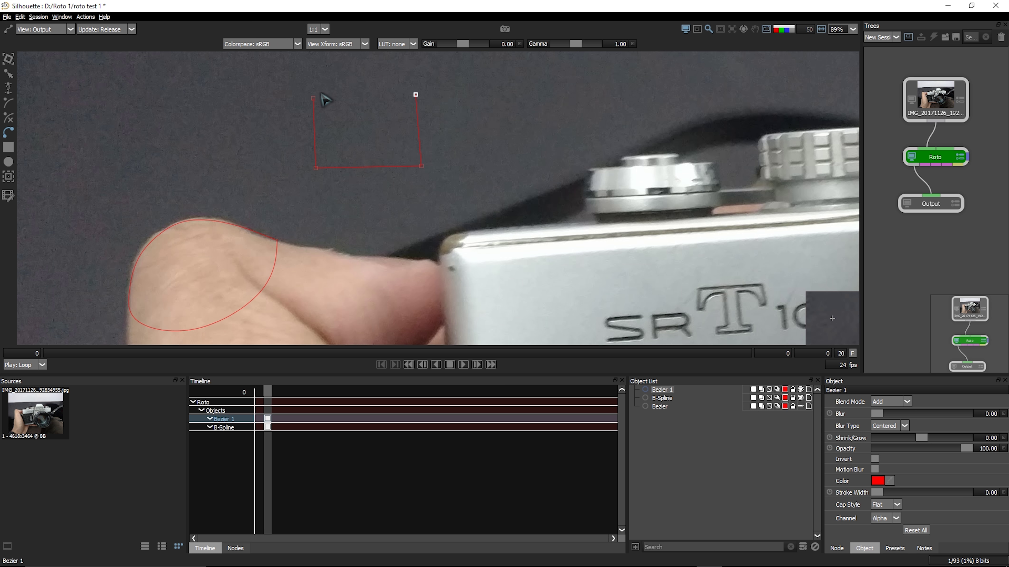
{"action": "left_click", "coordinate": [490, 87]}
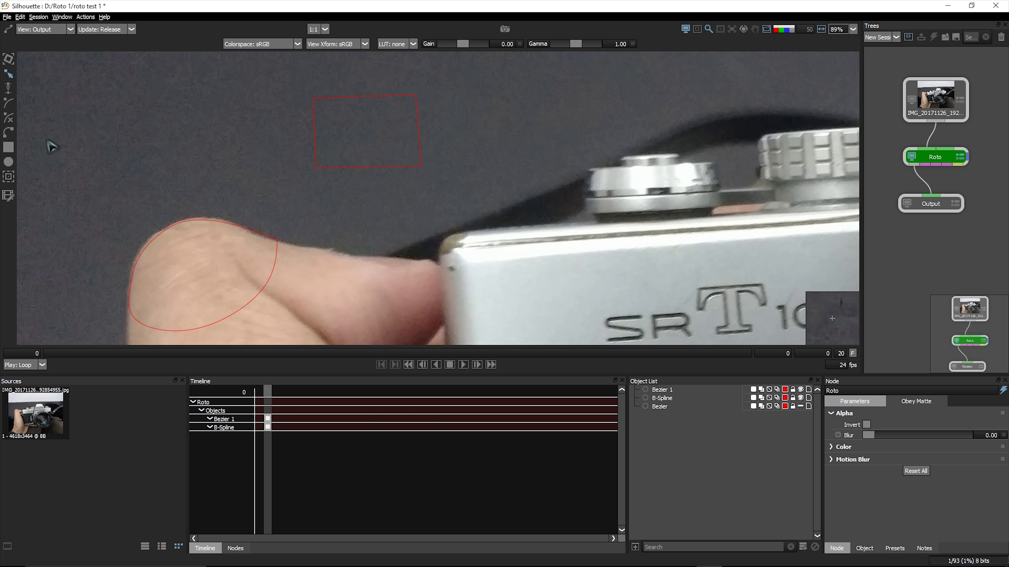
{"action": "key", "text": "ctrl+z"}
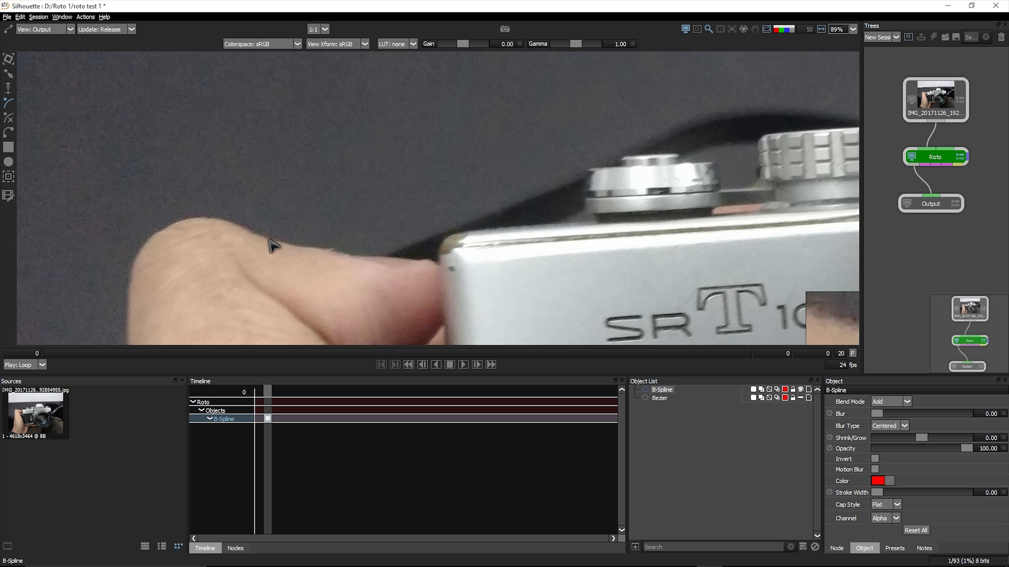
Zoom in and start B-Spline 1 with points across the top and down the left edge of the thumb tip.
{"action": "scroll", "coordinate": [255, 238], "scroll_direction": "up", "scroll_amount": 1}
{"action": "scroll", "coordinate": [243, 223], "scroll_direction": "up", "scroll_amount": 1}
{"action": "scroll", "coordinate": [277, 175], "scroll_direction": "up", "scroll_amount": 1}
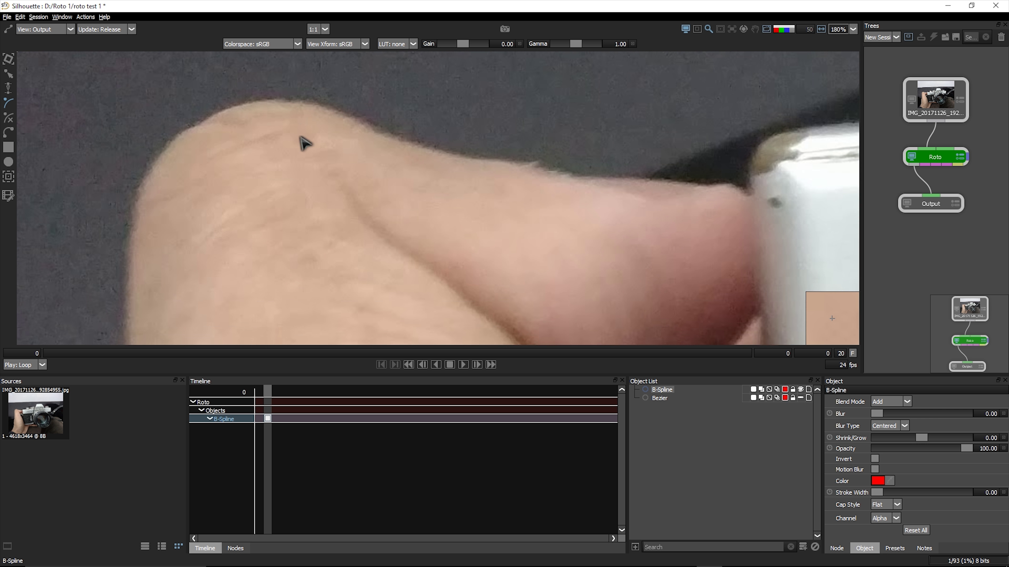
{"action": "left_click", "coordinate": [422, 190]}
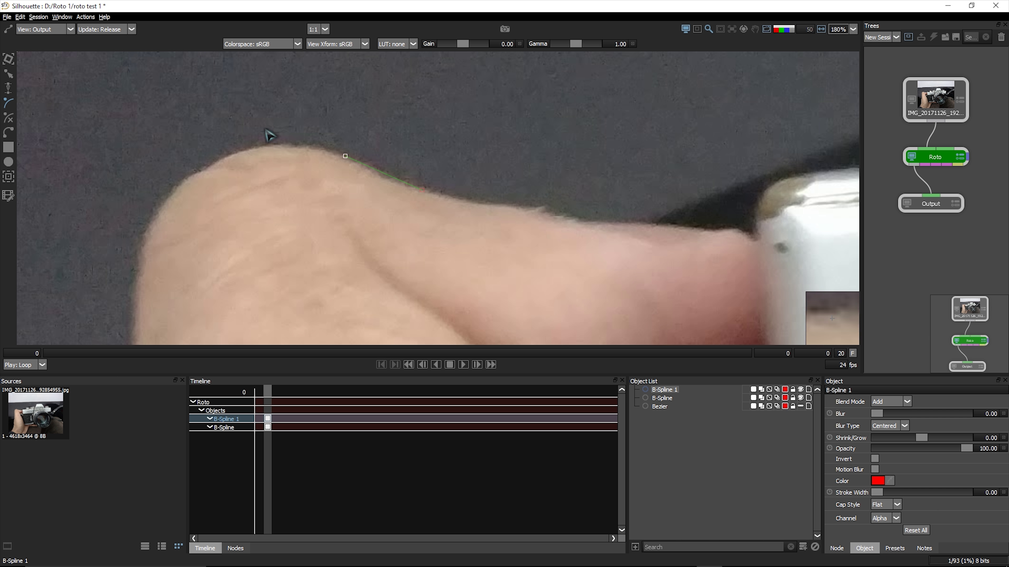
{"action": "left_click", "coordinate": [248, 149]}
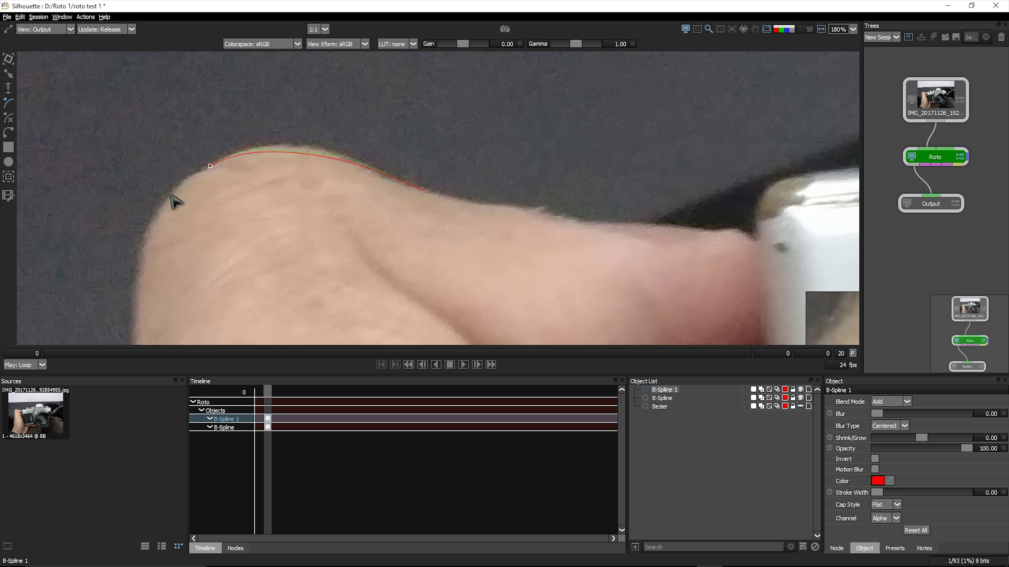
{"action": "left_click", "coordinate": [160, 205]}
{"action": "left_click_drag", "start_coordinate": [139, 254], "coordinate": [194, 187]}
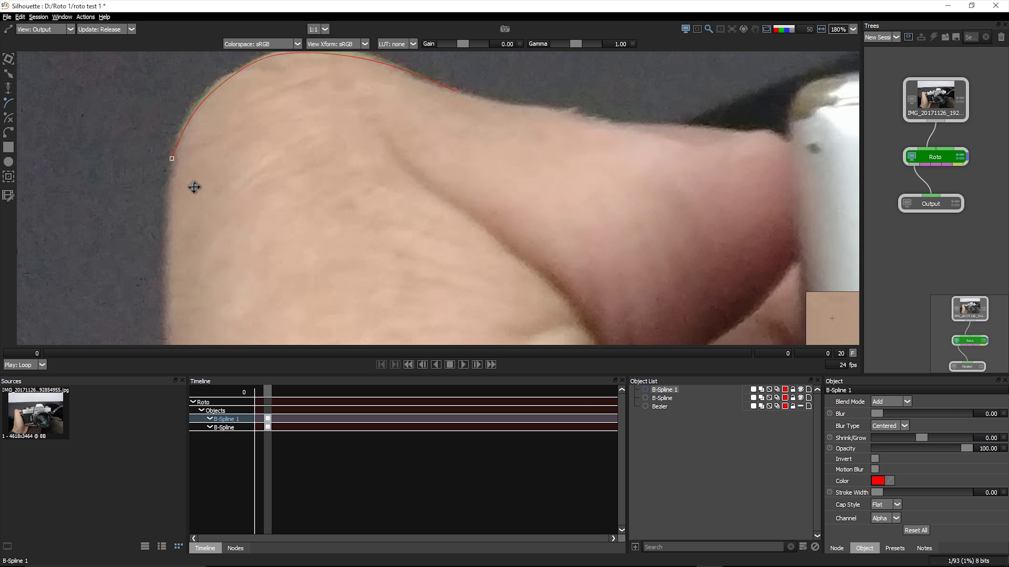
{"action": "left_click", "coordinate": [171, 232]}
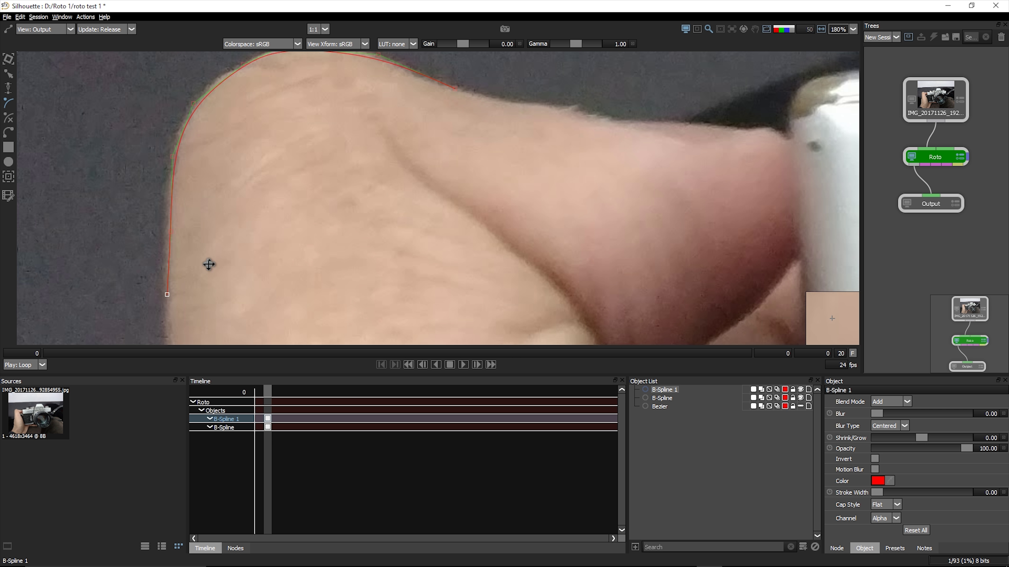
Add points along the thumb's bottom and knuckle crease, then close B-Spline 1.
{"action": "left_click_drag", "start_coordinate": [207, 264], "coordinate": [174, 245]}
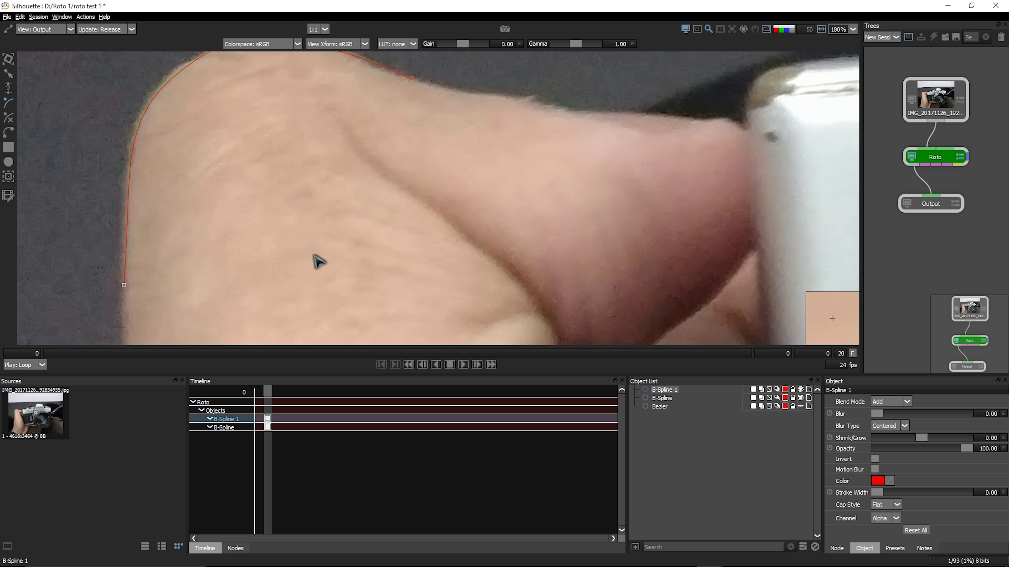
{"action": "left_click", "coordinate": [357, 237]}
{"action": "left_click_drag", "start_coordinate": [397, 206], "coordinate": [353, 330]}
{"action": "left_click", "coordinate": [372, 243]}
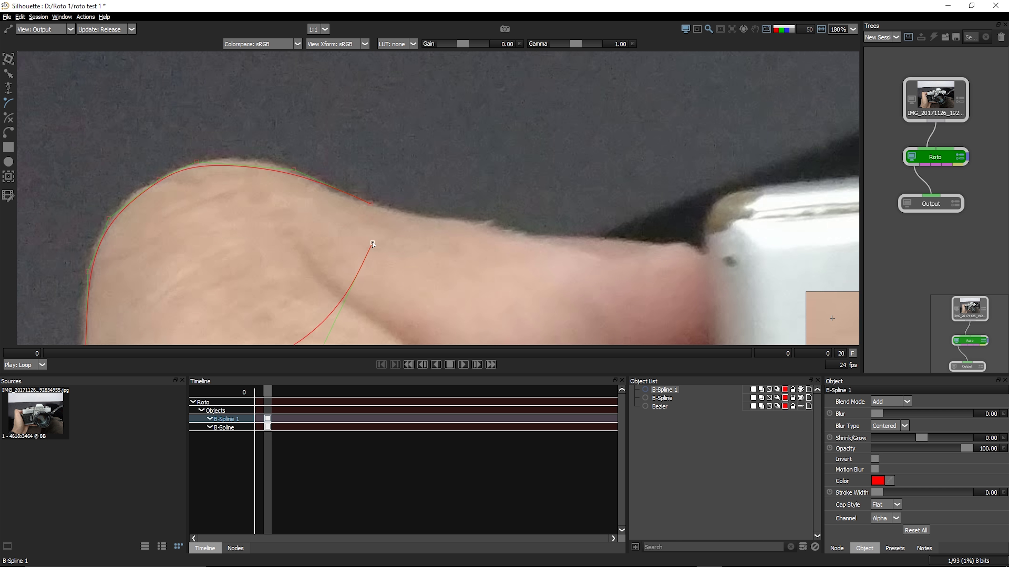
{"action": "left_click", "coordinate": [370, 204]}
{"action": "left_click_drag", "start_coordinate": [169, 219], "coordinate": [290, 151]}
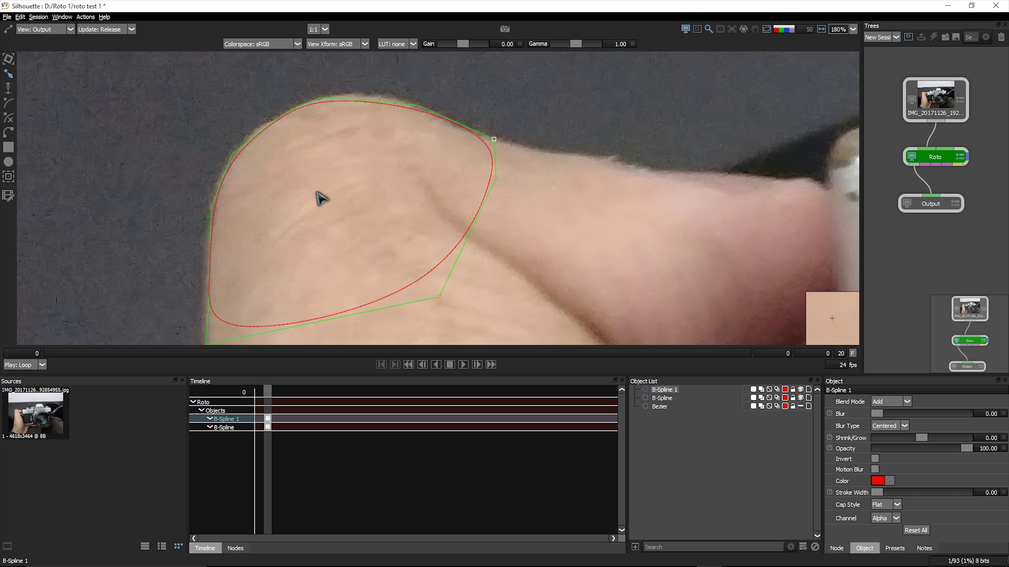
Select B-Spline 1's point on the thumb's left edge and raise its weight to round the curve.
{"action": "scroll", "coordinate": [238, 162], "scroll_direction": "up", "scroll_amount": 2}
{"action": "scroll", "coordinate": [242, 163], "scroll_direction": "up", "scroll_amount": 1}
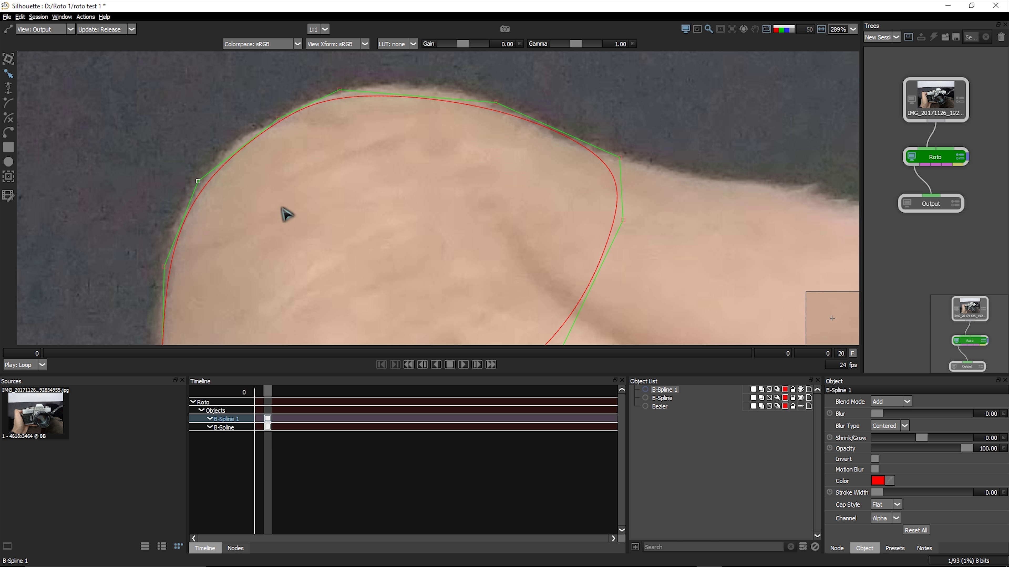
{"action": "left_click", "coordinate": [144, 153]}
{"action": "left_click", "coordinate": [230, 198]}
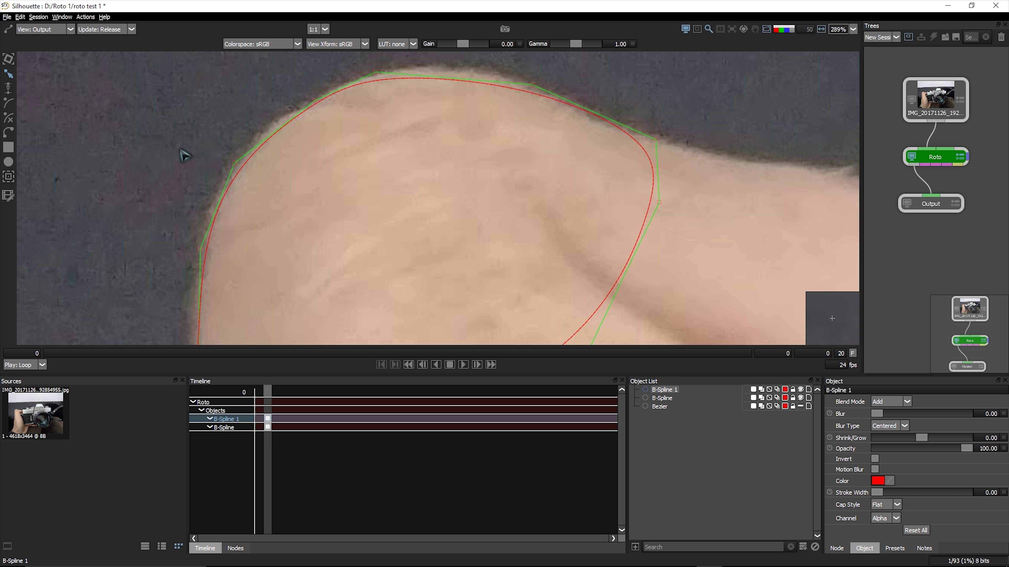
{"action": "left_click", "coordinate": [235, 163]}
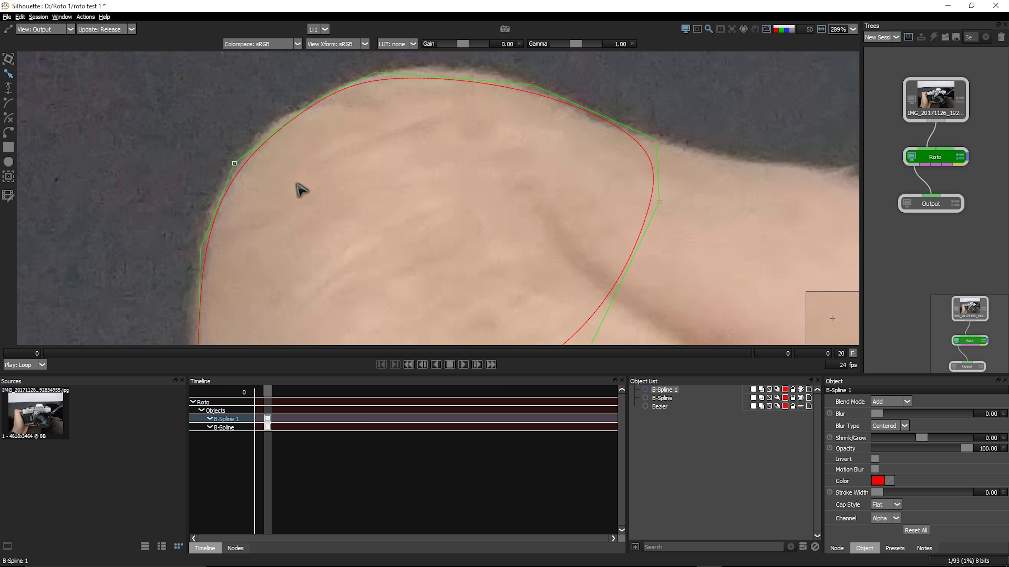
{"action": "left_click", "coordinate": [282, 173]}
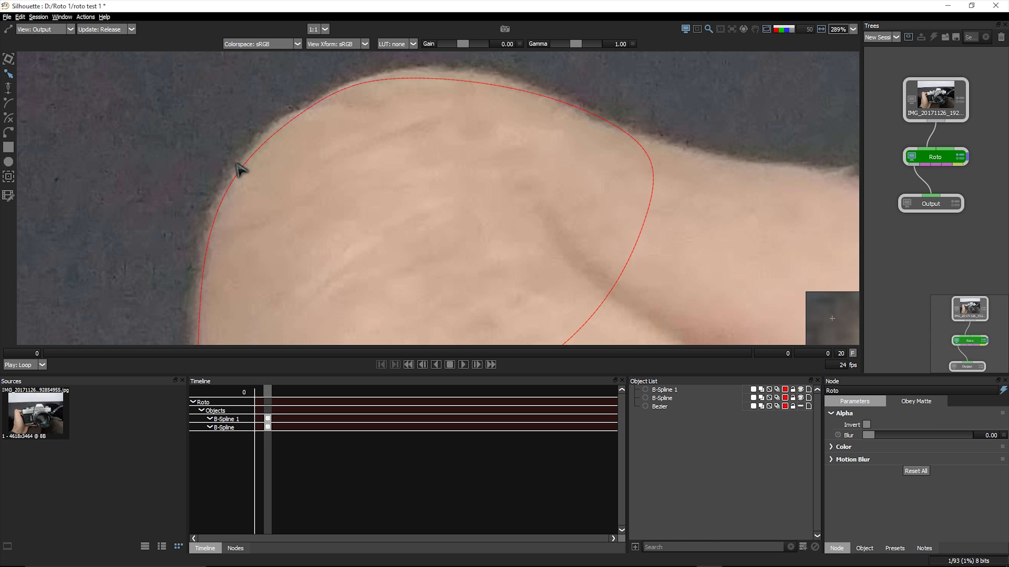
{"action": "left_click", "coordinate": [242, 168]}
{"action": "mouse_move", "coordinate": [113, 107]}
{"action": "left_mouse_down"}
{"action": "mouse_move", "coordinate": [168, 146]}
{"action": "mouse_move", "coordinate": [39, 105]}
{"action": "left_mouse_up"}
{"action": "mouse_move", "coordinate": [115, 149]}
{"action": "left_mouse_down"}
{"action": "mouse_move", "coordinate": [177, 184]}
{"action": "mouse_move", "coordinate": [110, 138]}
{"action": "mouse_move", "coordinate": [179, 180]}
{"action": "mouse_move", "coordinate": [126, 139]}
{"action": "mouse_move", "coordinate": [162, 172]}
{"action": "mouse_move", "coordinate": [156, 155]}
{"action": "left_mouse_up"}
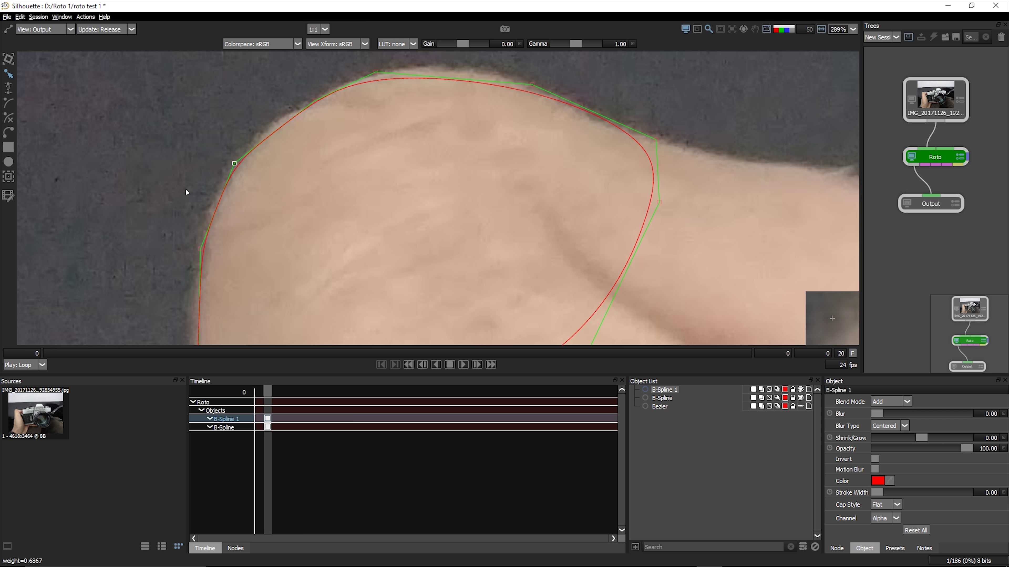
Re-centre the thumb tip in the viewer and box-select the top point of B-Spline 1.
{"action": "mouse_move", "coordinate": [299, 232]}
{"action": "left_mouse_down"}
{"action": "mouse_move", "coordinate": [298, 110]}
{"action": "mouse_move", "coordinate": [304, 155]}
{"action": "left_mouse_up"}
{"action": "scroll", "coordinate": [670, 342], "scroll_direction": "down", "scroll_amount": 1}
{"action": "left_click", "coordinate": [670, 342]}
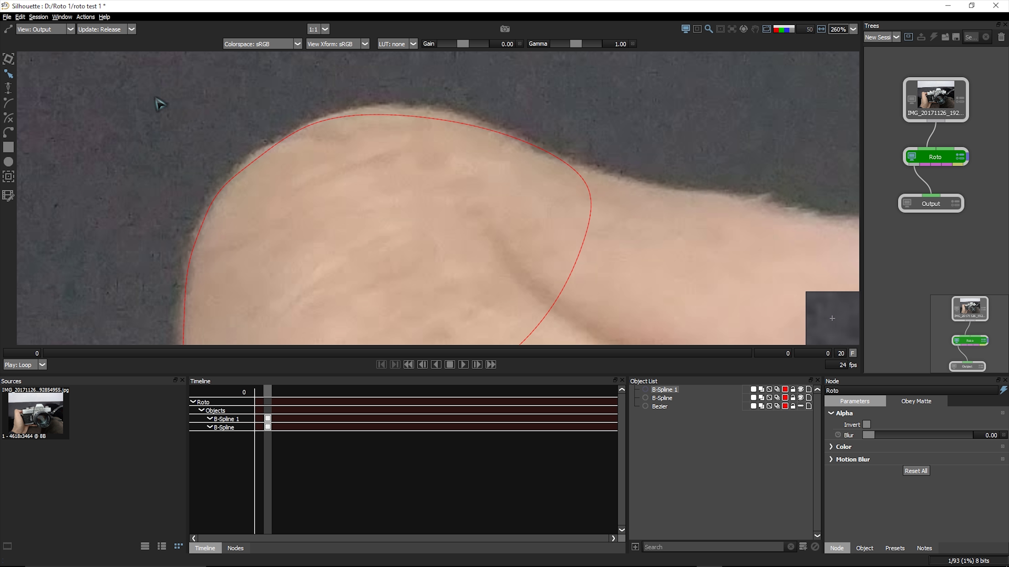
{"action": "mouse_move", "coordinate": [375, 231]}
{"action": "left_mouse_down"}
{"action": "mouse_move", "coordinate": [385, 122]}
{"action": "mouse_move", "coordinate": [272, 202]}
{"action": "left_mouse_up"}
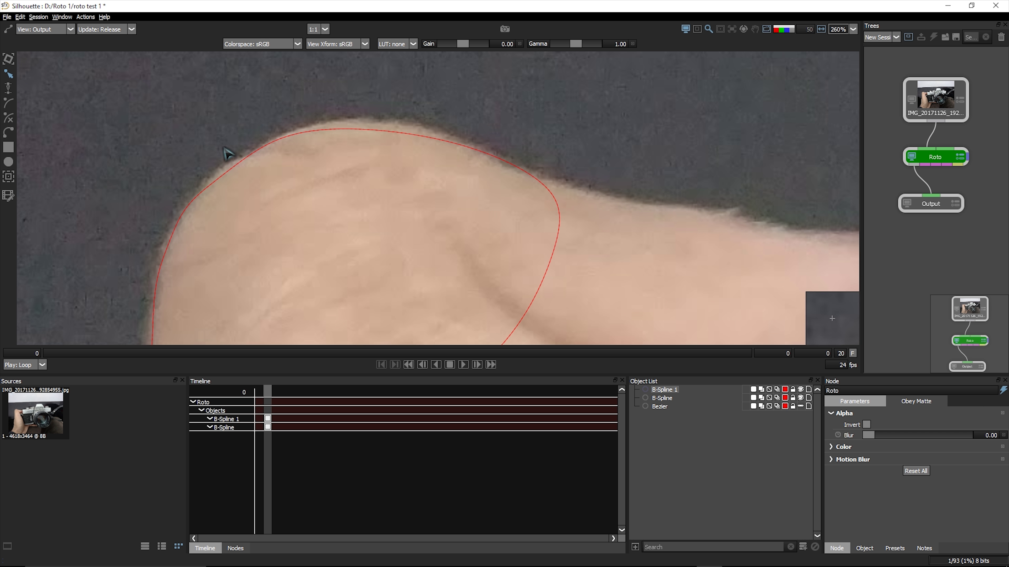
{"action": "left_click", "coordinate": [243, 156]}
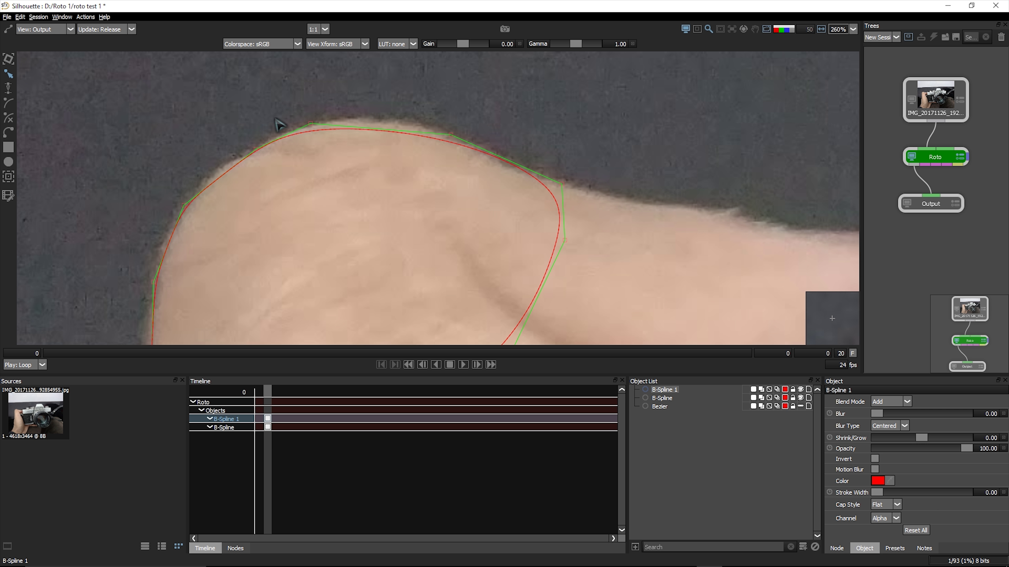
{"action": "left_click", "coordinate": [300, 100]}
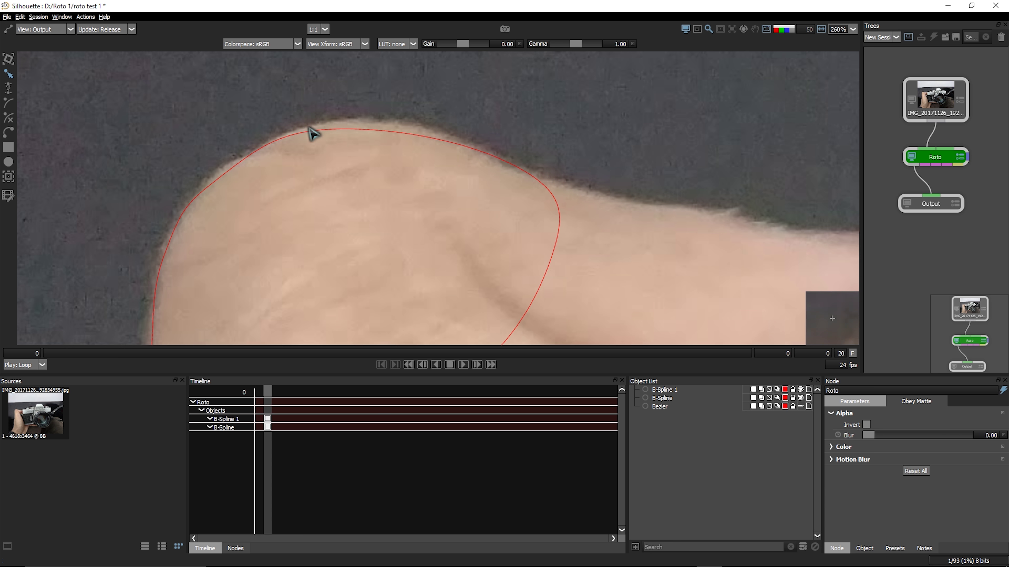
{"action": "left_click", "coordinate": [309, 132]}
{"action": "left_click_drag", "start_coordinate": [287, 96], "coordinate": [339, 154]}
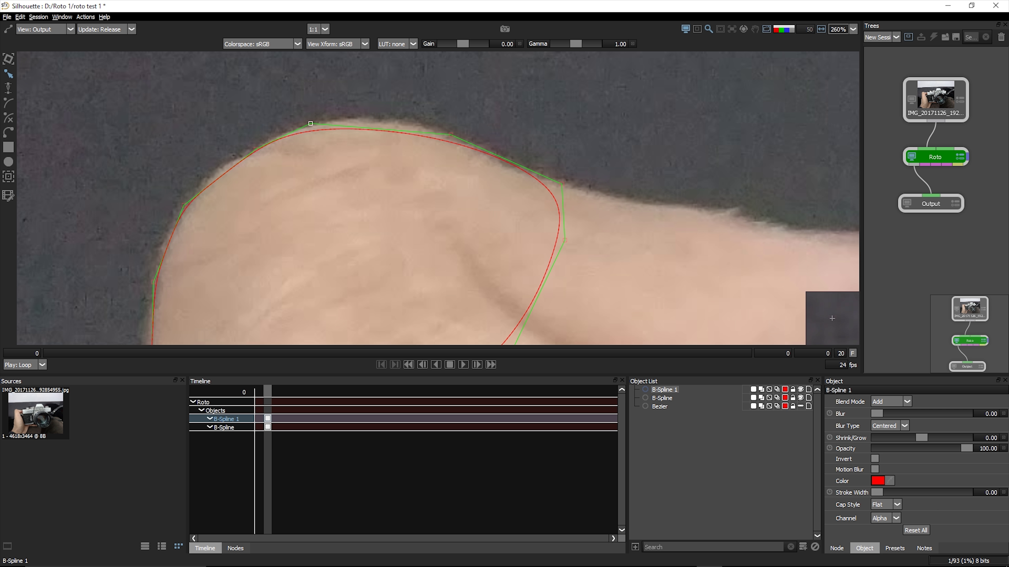
Convert B-Spline 1's selected top point to a Corner and reselect the spline drawing tool.
{"action": "right_click", "coordinate": [312, 125]}
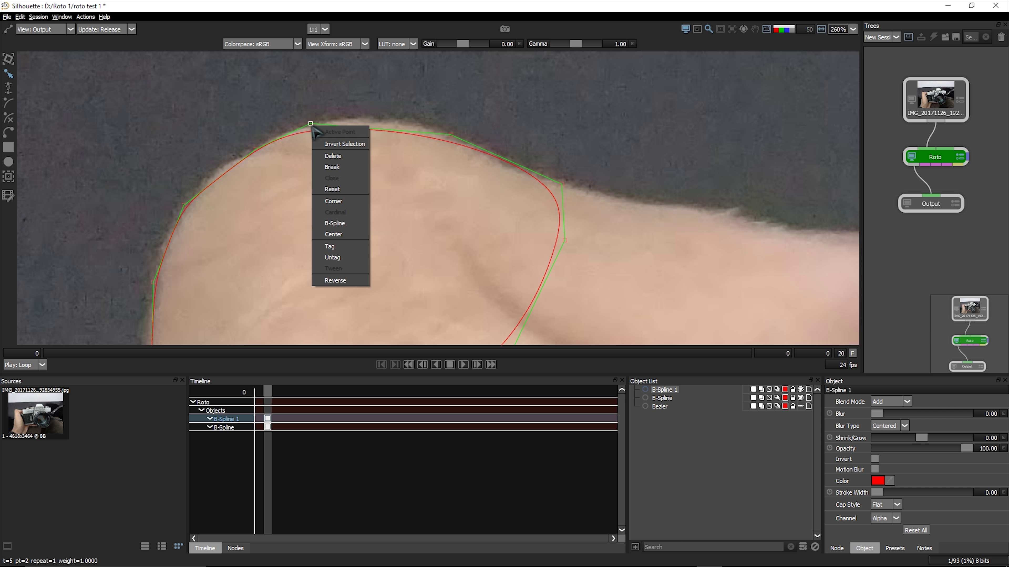
{"action": "left_click", "coordinate": [345, 201]}
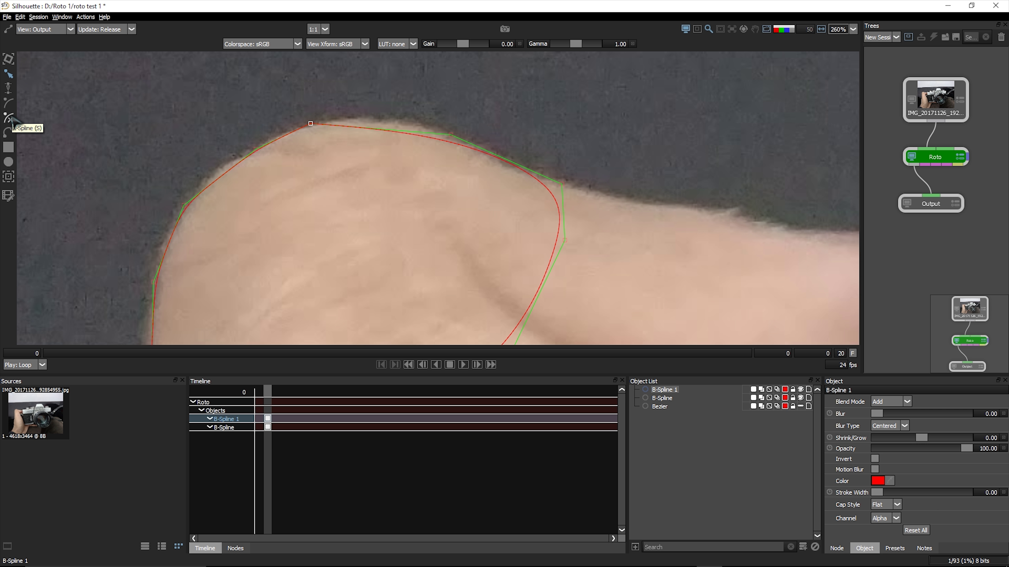
{"action": "left_click", "coordinate": [9, 118]}
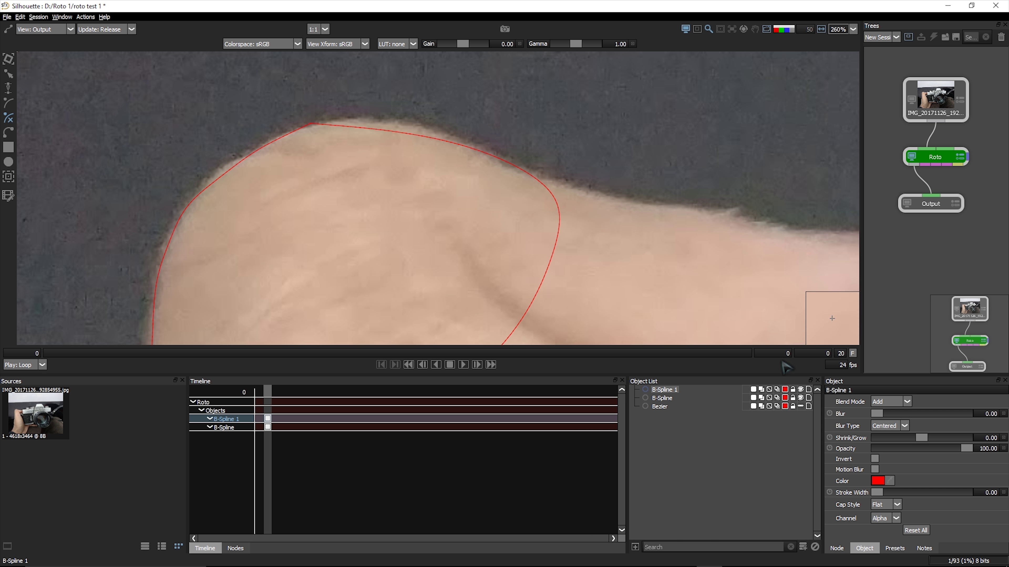
Hide B-Spline 1 and frame the thumb tip in the viewer.
{"action": "left_click", "coordinate": [800, 397]}
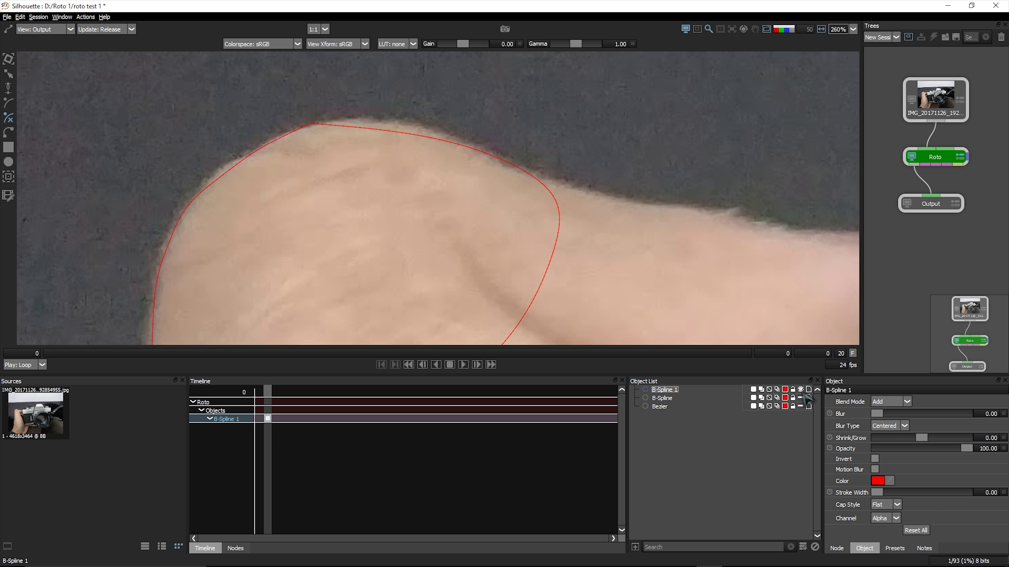
{"action": "left_click", "coordinate": [801, 390]}
{"action": "left_click_drag", "start_coordinate": [214, 214], "coordinate": [272, 160]}
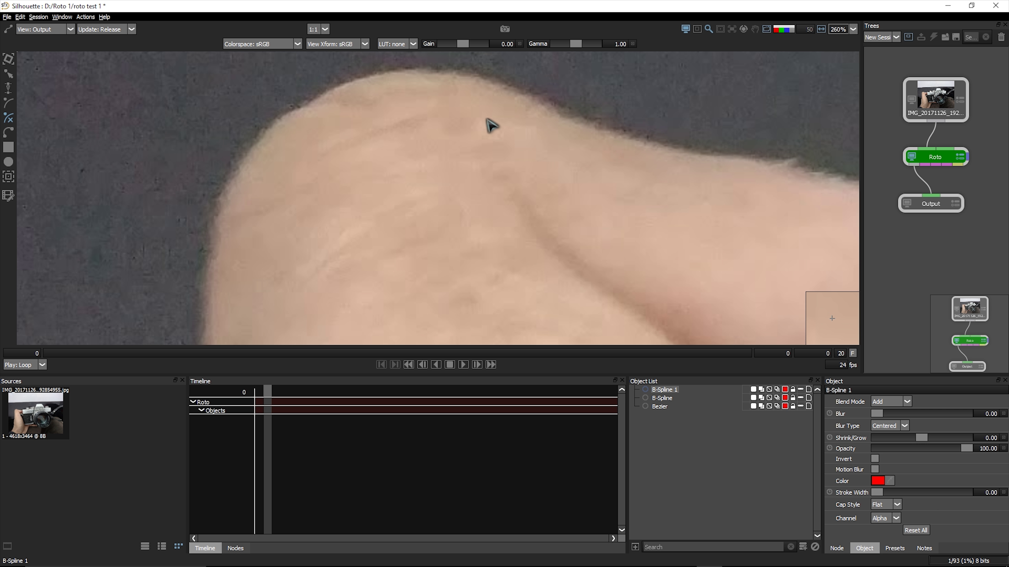
{"action": "left_click_drag", "start_coordinate": [488, 125], "coordinate": [452, 155]}
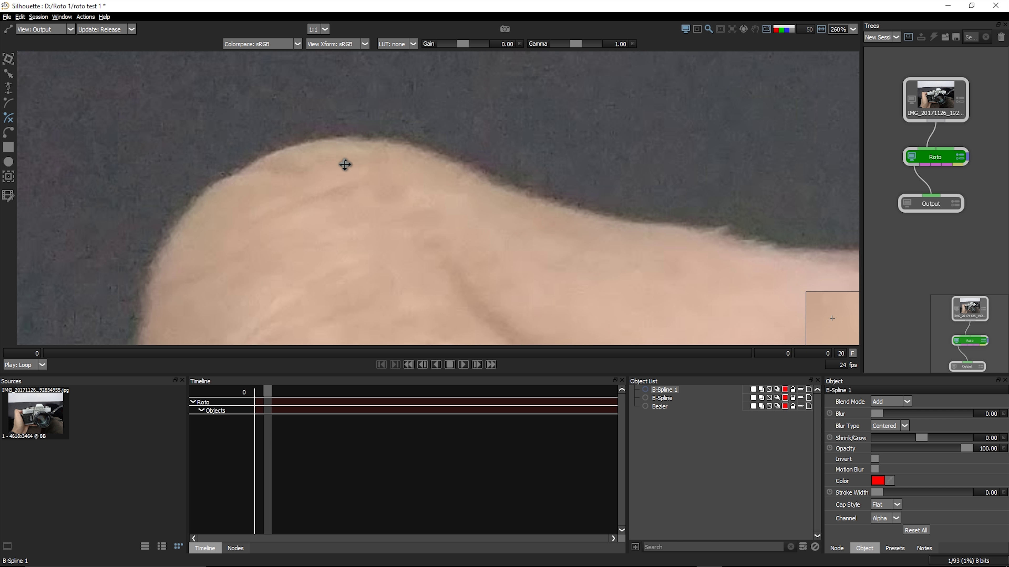
{"action": "left_click_drag", "start_coordinate": [304, 113], "coordinate": [310, 158]}
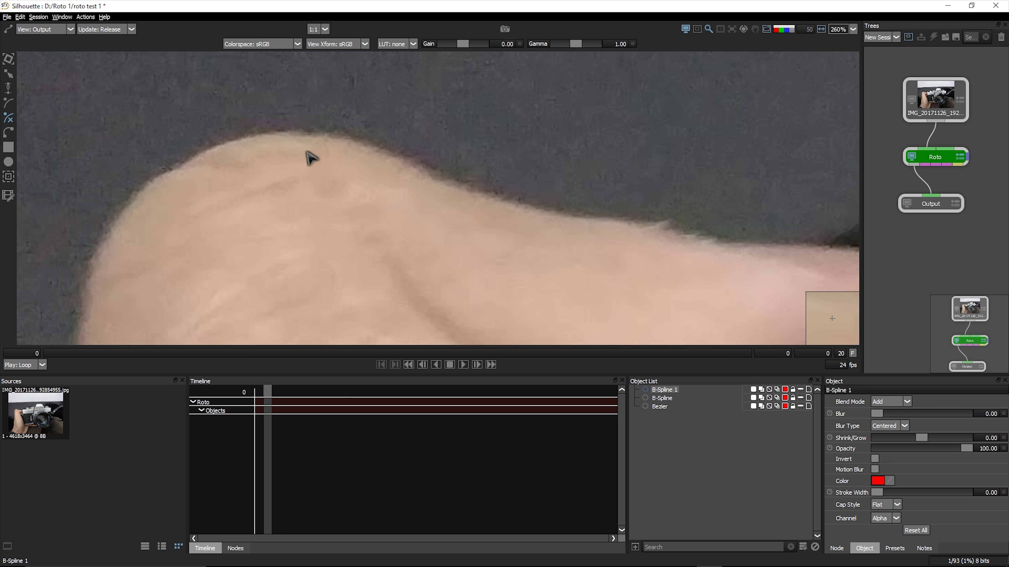
Trace a closed X-Spline around the thumb tip, ending on its first point.
{"action": "left_click", "coordinate": [440, 175]}
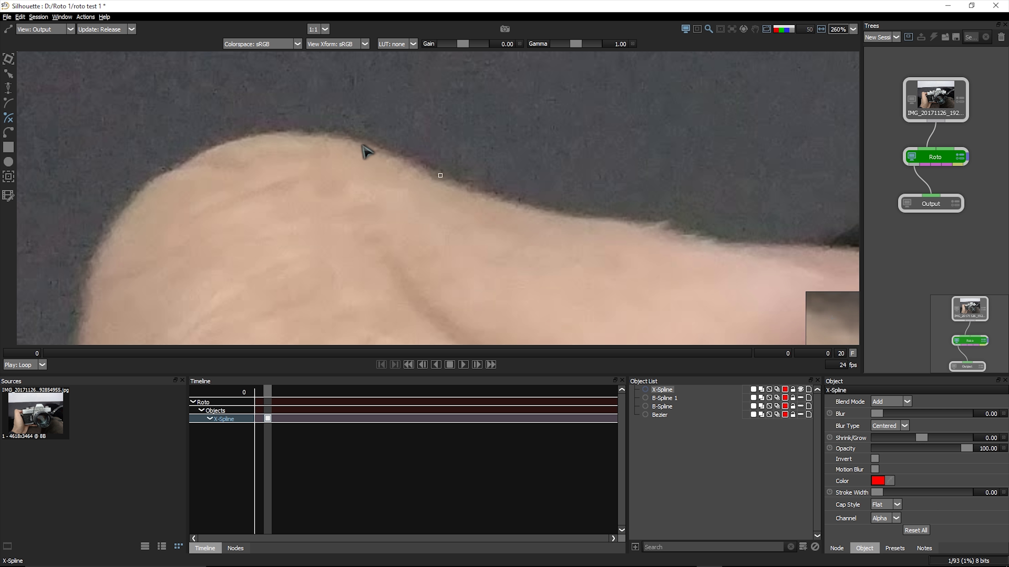
{"action": "left_click", "coordinate": [378, 148]}
{"action": "left_click", "coordinate": [286, 132]}
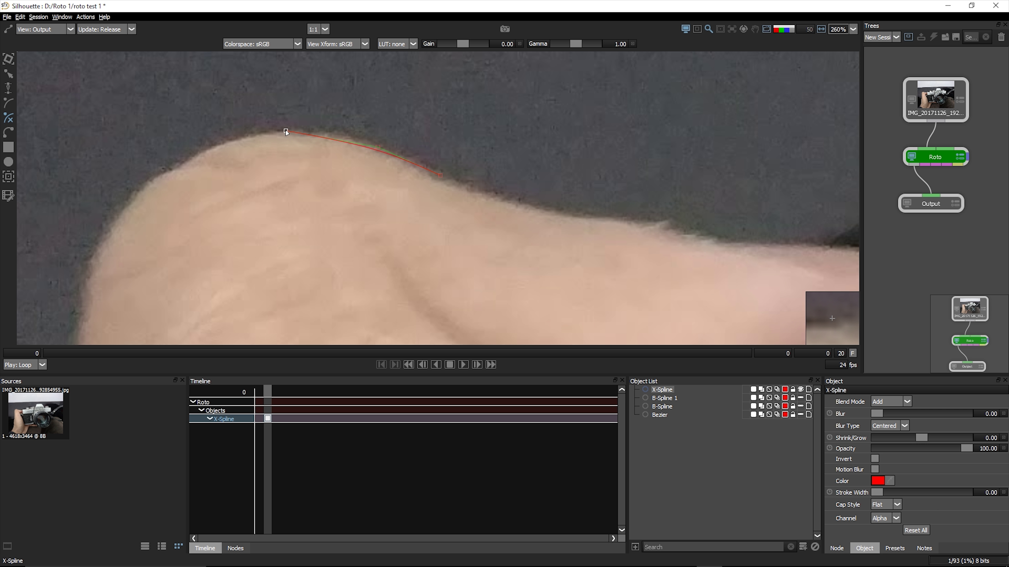
{"action": "left_click", "coordinate": [182, 166]}
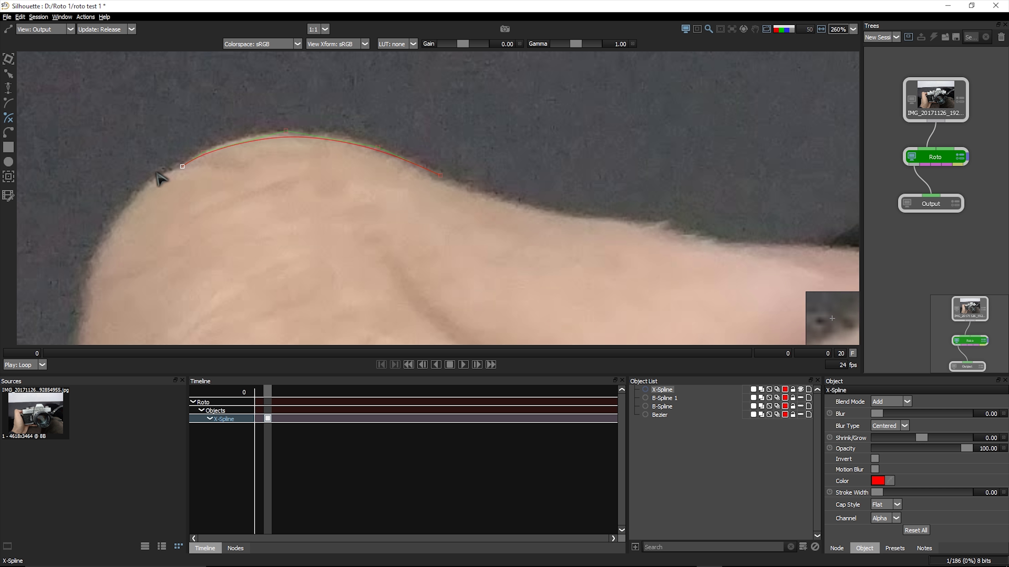
{"action": "right_click", "coordinate": [147, 175]}
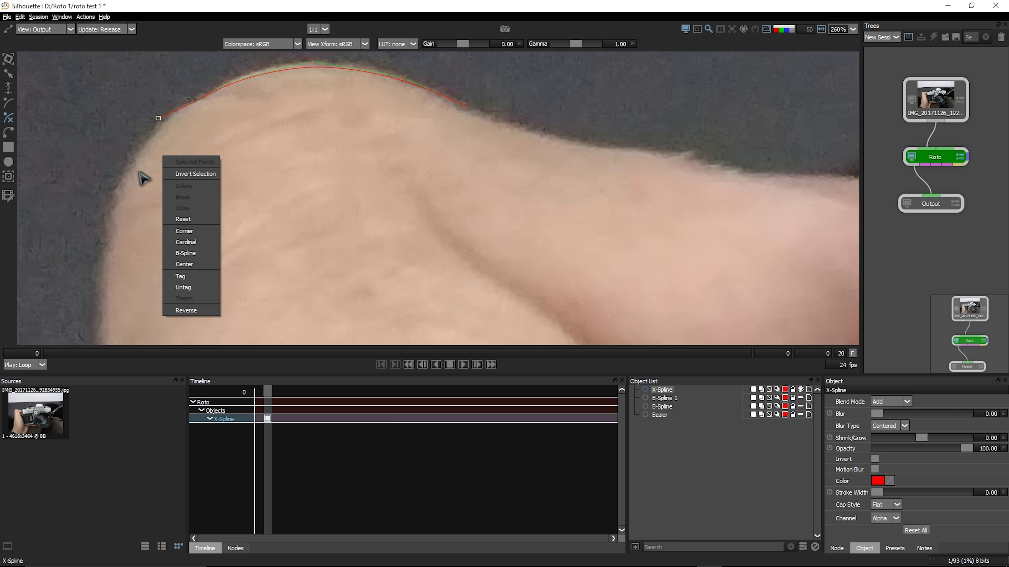
{"action": "key", "text": "Escape"}
{"action": "left_click", "coordinate": [118, 226]}
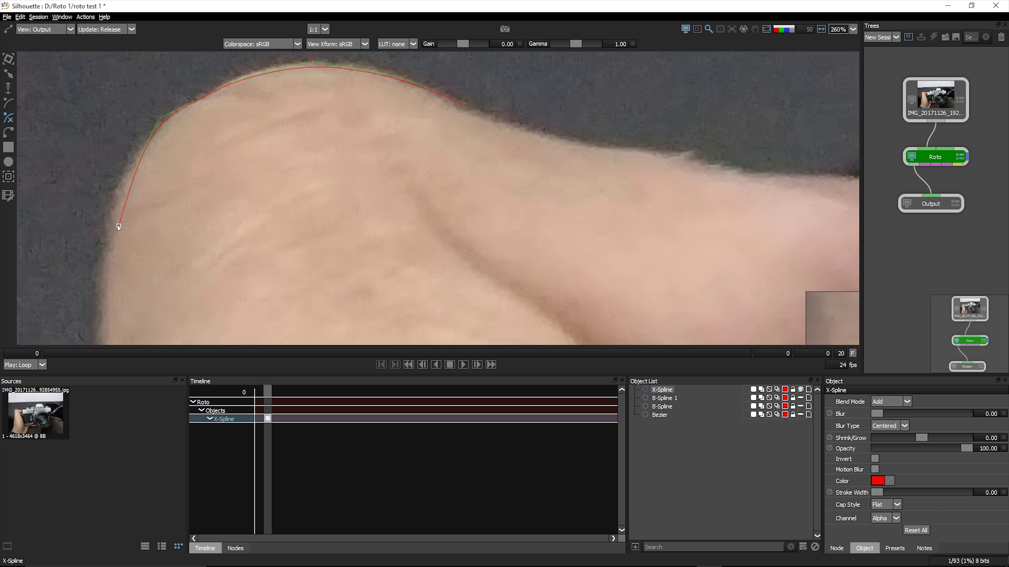
{"action": "left_click", "coordinate": [361, 253]}
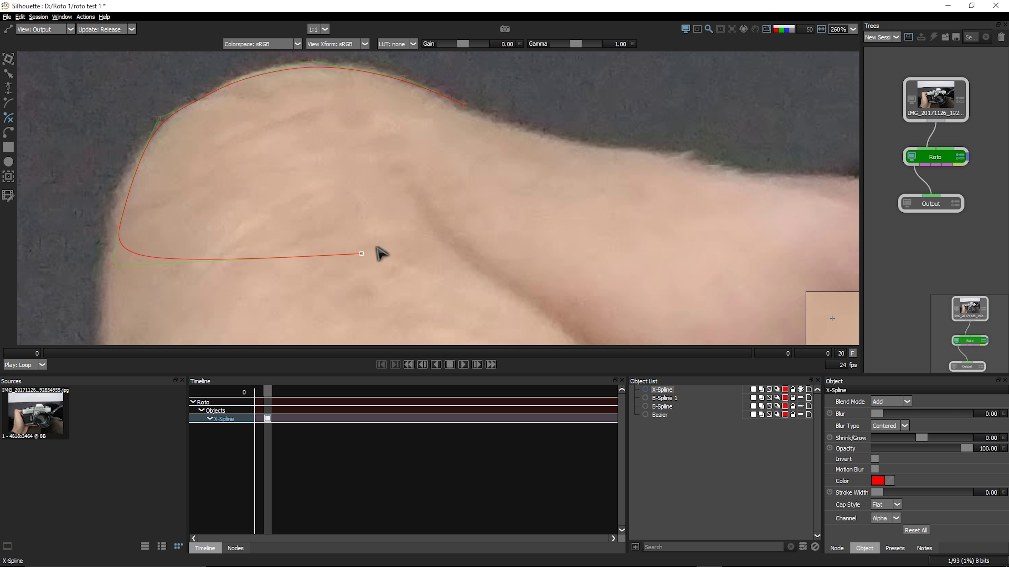
{"action": "left_click", "coordinate": [450, 173]}
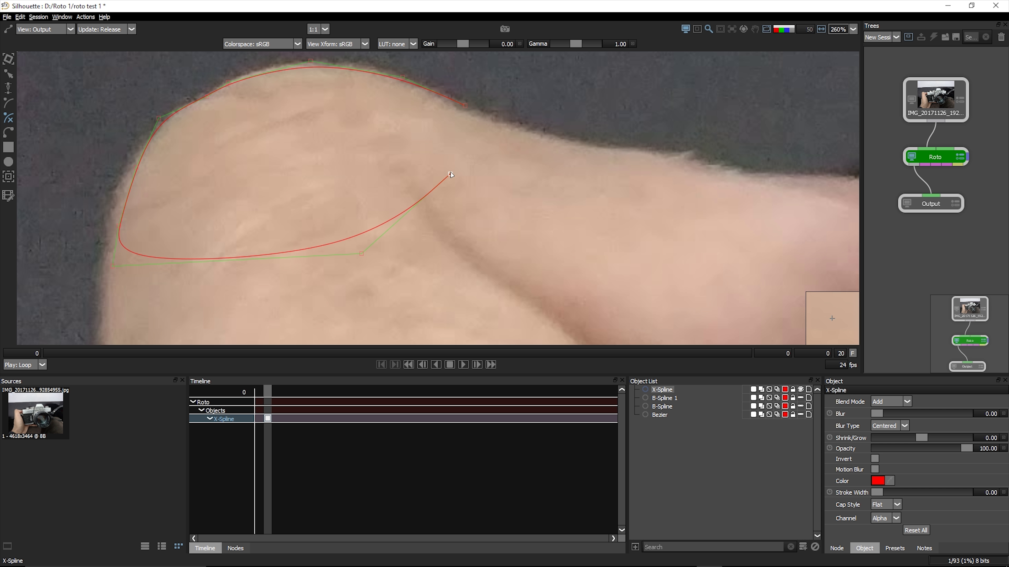
{"action": "left_click", "coordinate": [467, 108]}
{"action": "left_click_drag", "start_coordinate": [187, 159], "coordinate": [290, 183]}
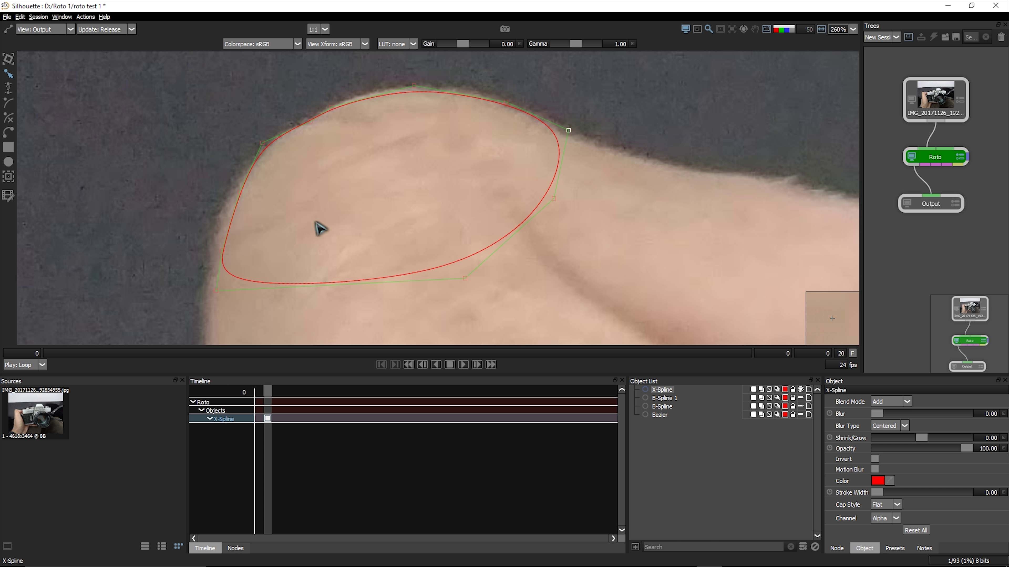
Insert a new point on the X-Spline's upper-left edge, then zoom in and select it.
{"action": "scroll", "coordinate": [238, 205], "scroll_direction": "up", "scroll_amount": 2}
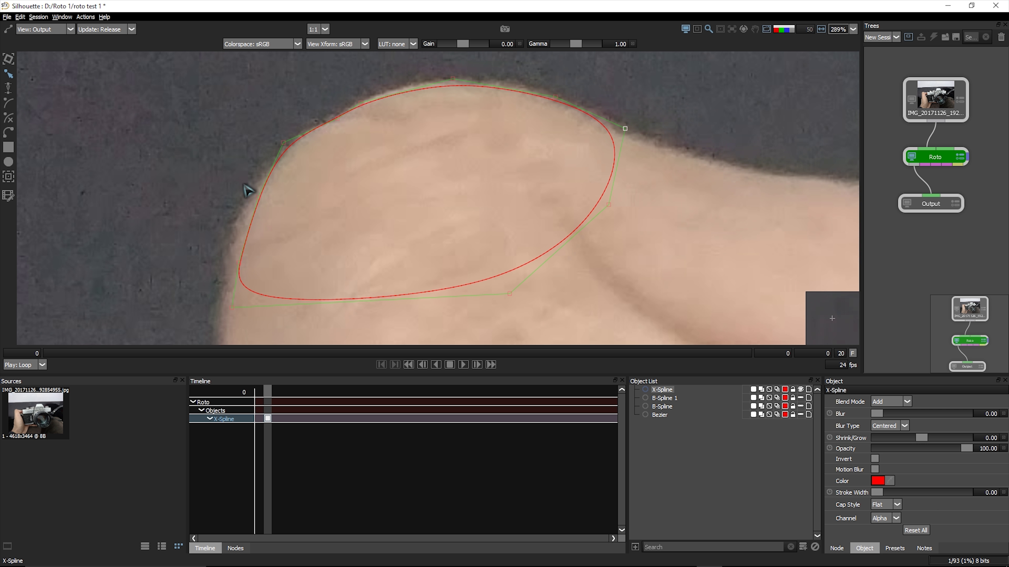
{"action": "left_click_drag", "start_coordinate": [324, 178], "coordinate": [171, 219]}
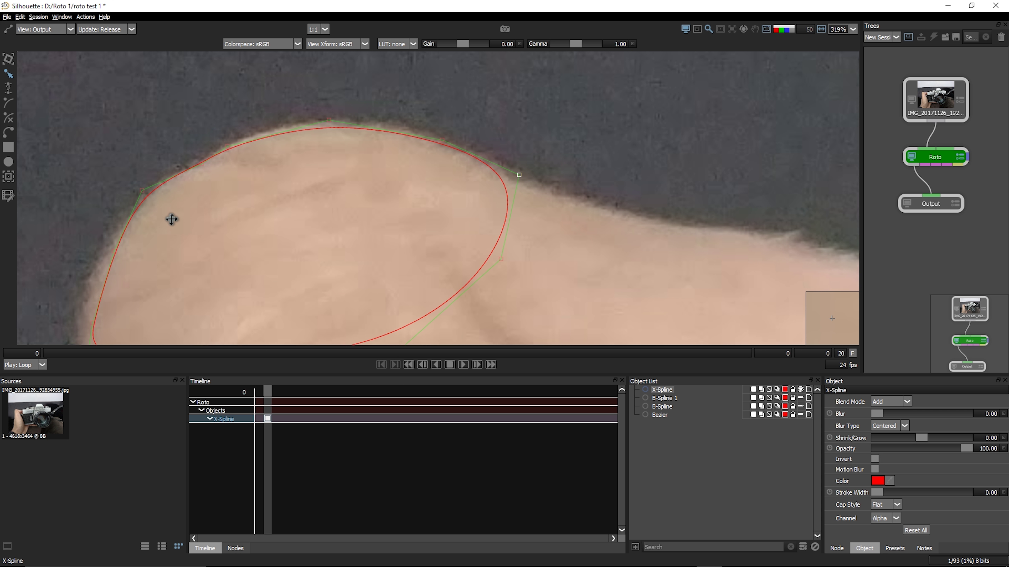
{"action": "left_click_drag", "start_coordinate": [229, 237], "coordinate": [216, 227]}
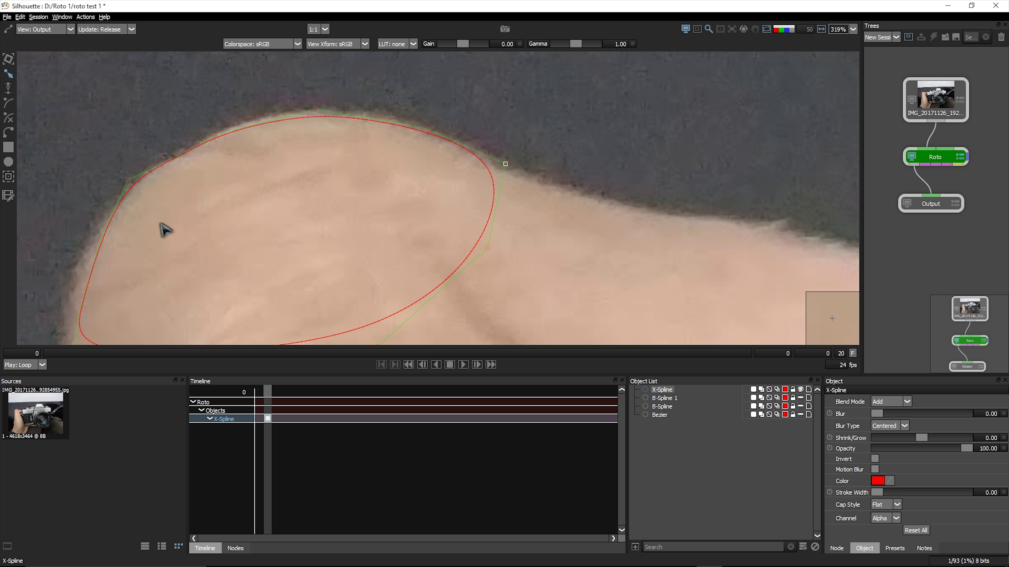
{"action": "left_click_drag", "start_coordinate": [145, 219], "coordinate": [257, 184]}
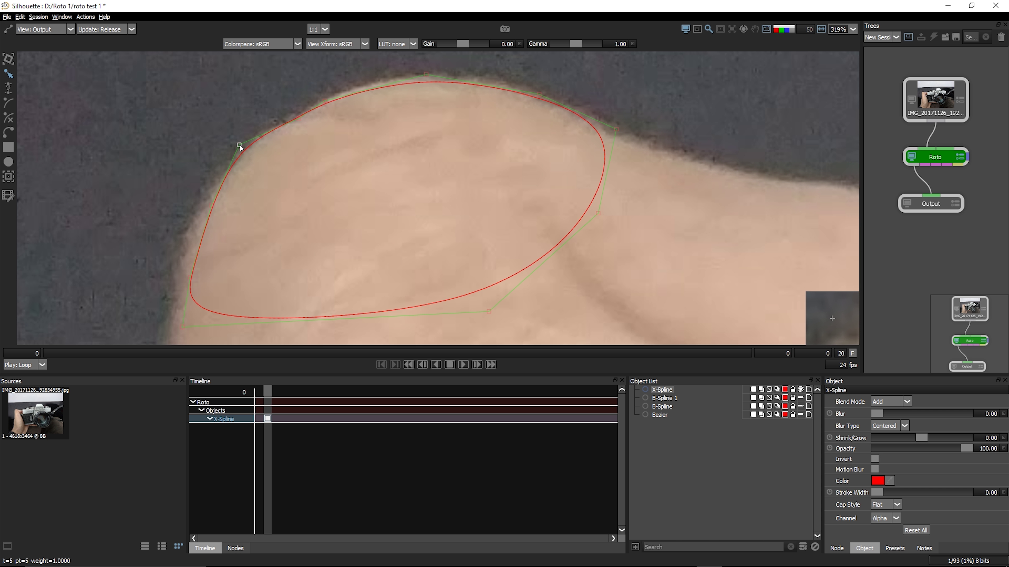
{"action": "left_click", "coordinate": [325, 101], "text": "ctrl"}
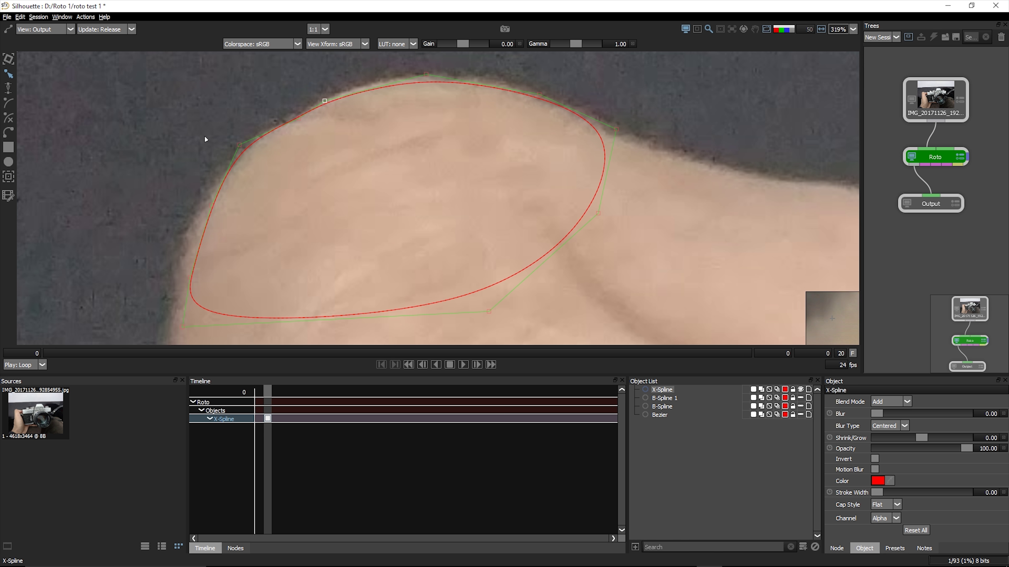
{"action": "scroll", "coordinate": [225, 151], "scroll_direction": "up", "scroll_amount": 2}
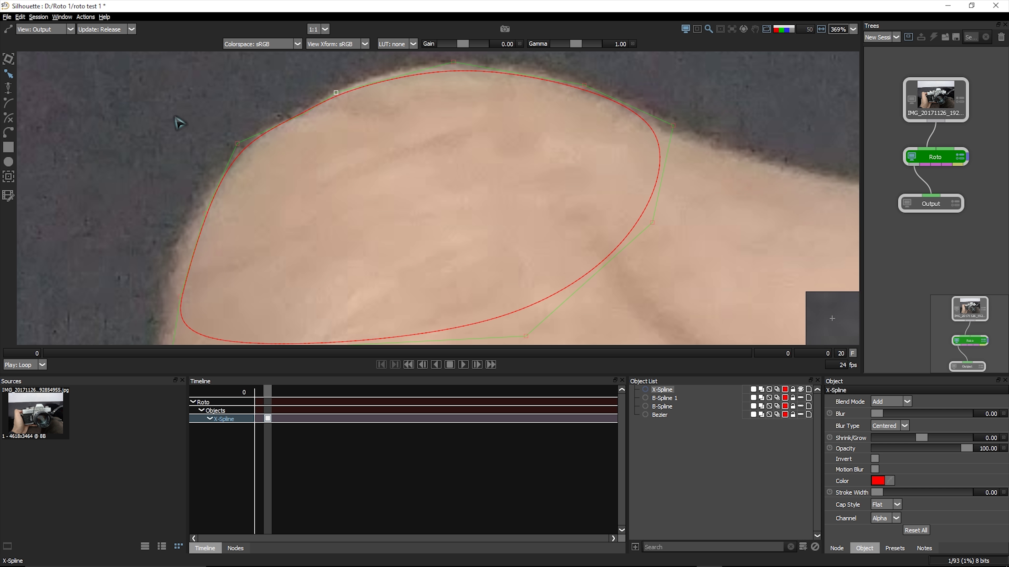
{"action": "left_click_drag", "start_coordinate": [178, 122], "coordinate": [302, 208]}
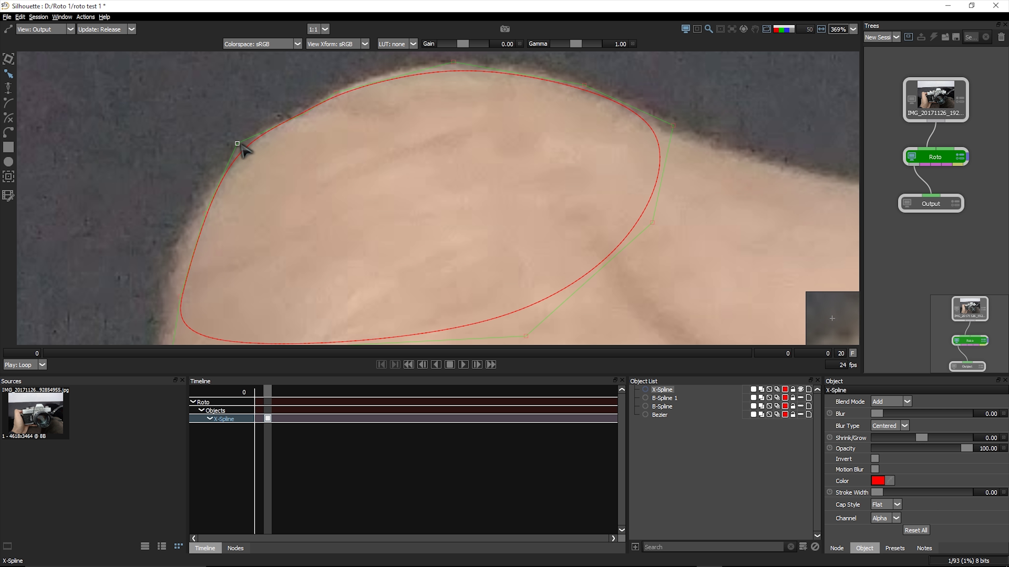
Set the selected upper-left point to Cardinal so the curve passes through it.
{"action": "right_click", "coordinate": [237, 144]}
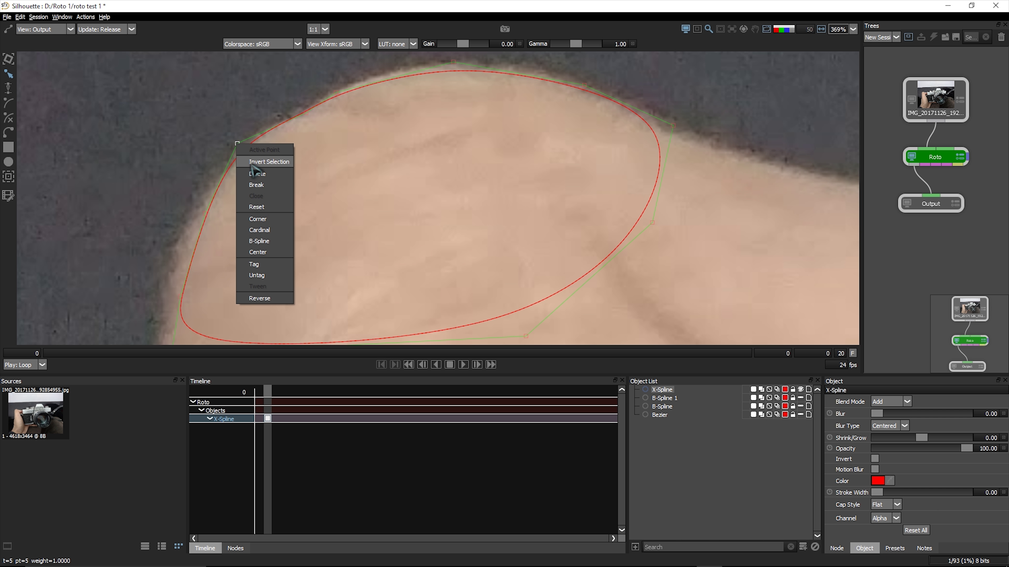
{"action": "left_click", "coordinate": [263, 234]}
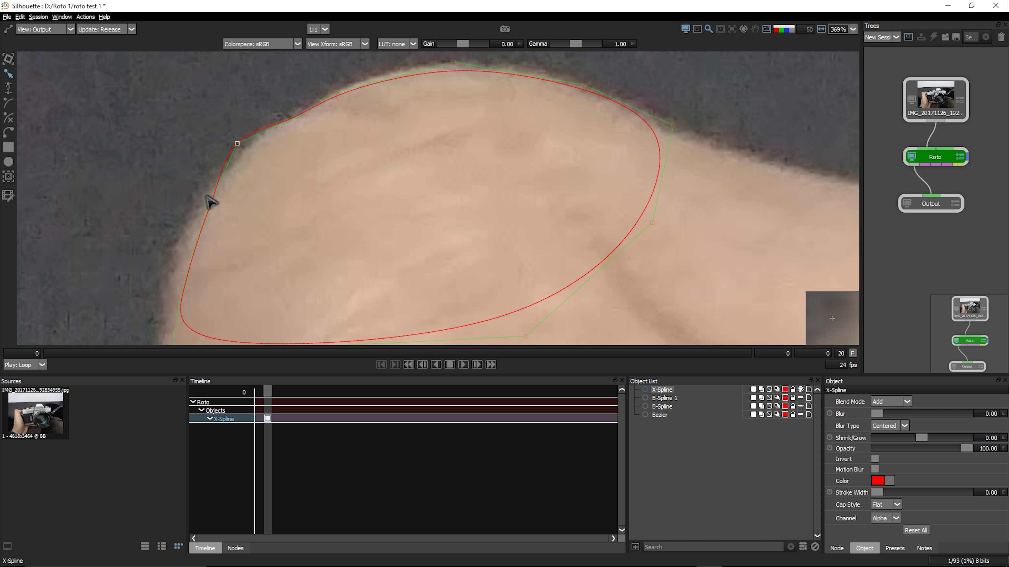
Drag the X-Spline's left control point down-right onto the thumb edge.
{"action": "scroll", "coordinate": [238, 141], "scroll_direction": "up", "scroll_amount": 2}
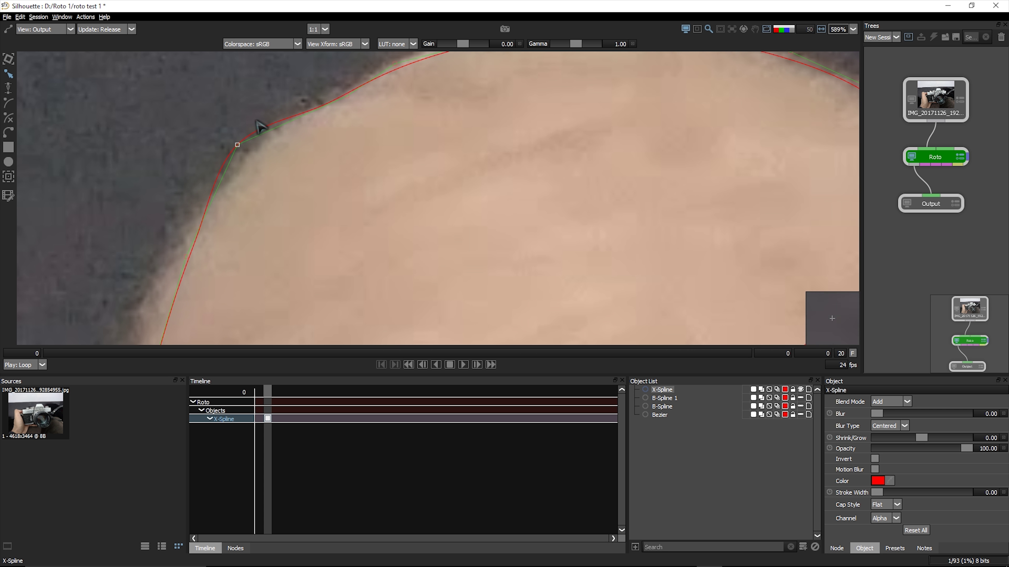
{"action": "scroll", "coordinate": [232, 215], "scroll_direction": "up", "scroll_amount": 1}
{"action": "scroll", "coordinate": [231, 215], "scroll_direction": "down", "scroll_amount": 2}
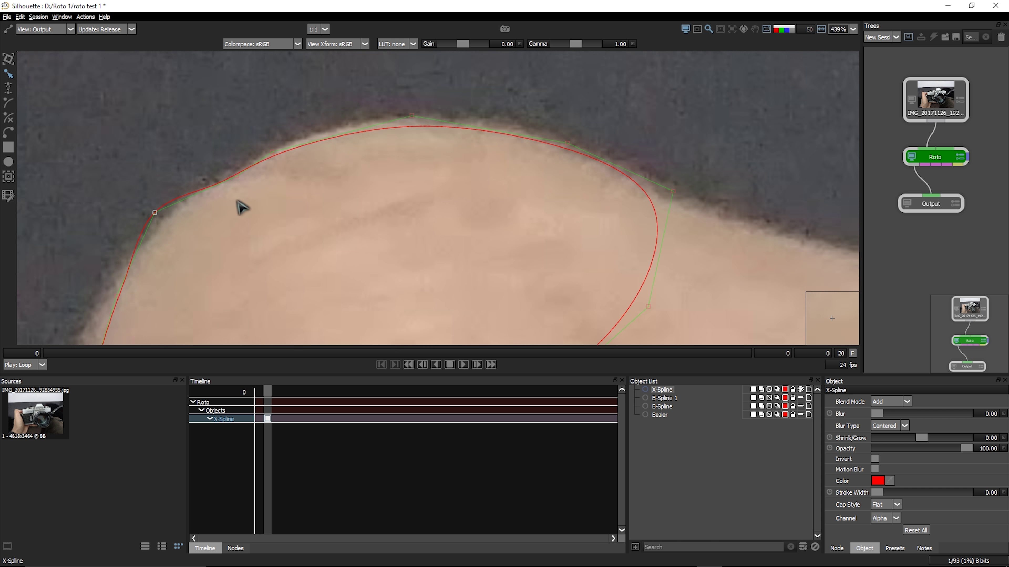
{"action": "left_click_drag", "start_coordinate": [241, 205], "coordinate": [358, 151]}
{"action": "left_click_drag", "start_coordinate": [268, 164], "coordinate": [273, 175]}
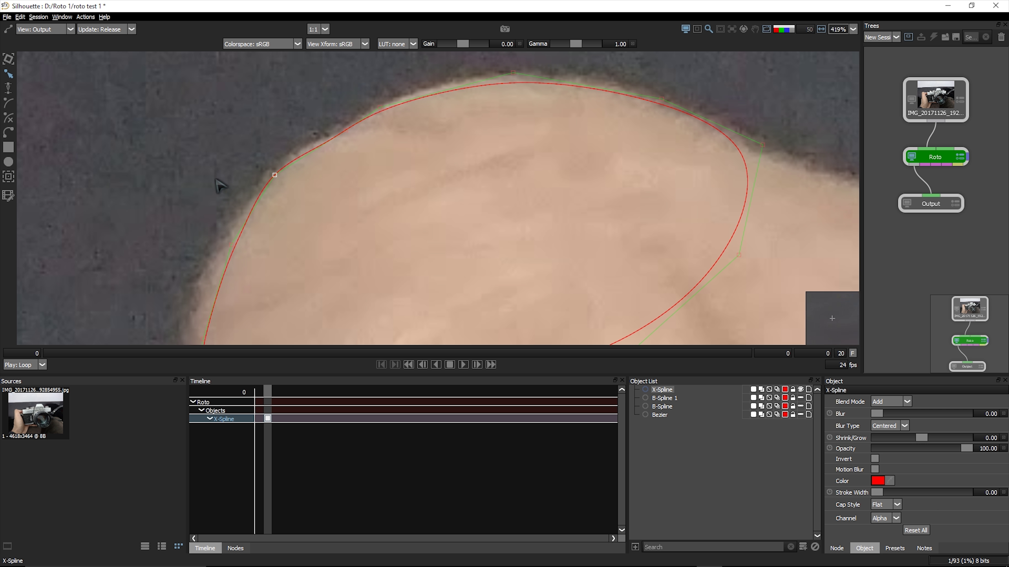
{"action": "left_click_drag", "start_coordinate": [115, 245], "coordinate": [262, 163]}
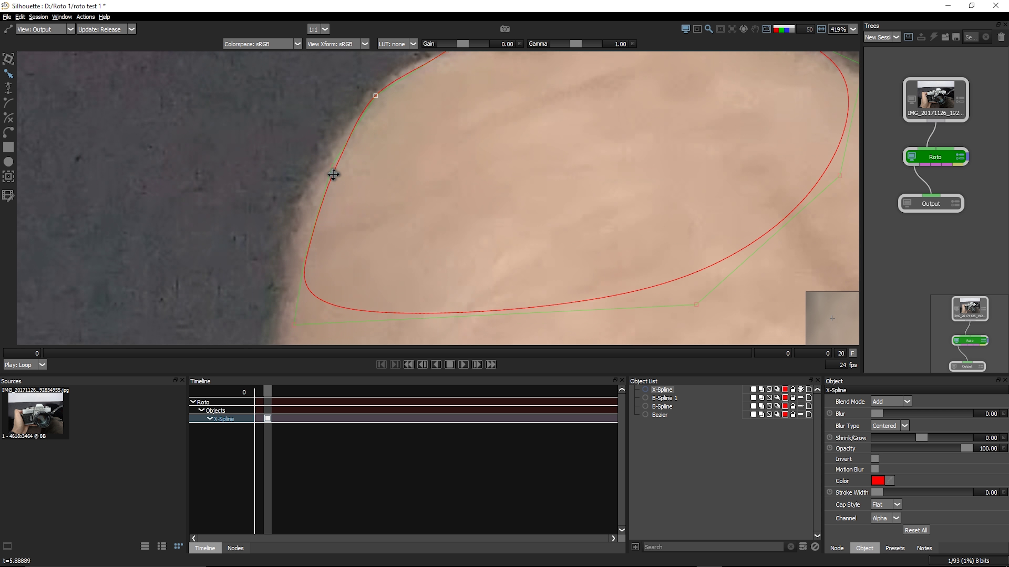
{"action": "left_click_drag", "start_coordinate": [378, 185], "coordinate": [243, 193]}
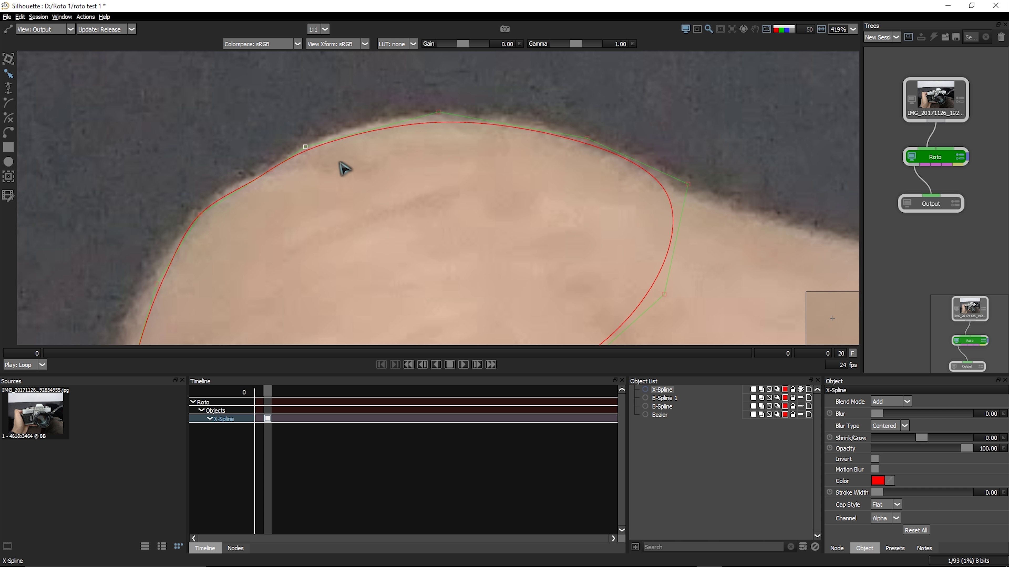
Make the top point Cardinal, move it down-left onto the thumb edge, and zoom out with F.
{"action": "right_click", "coordinate": [308, 146]}
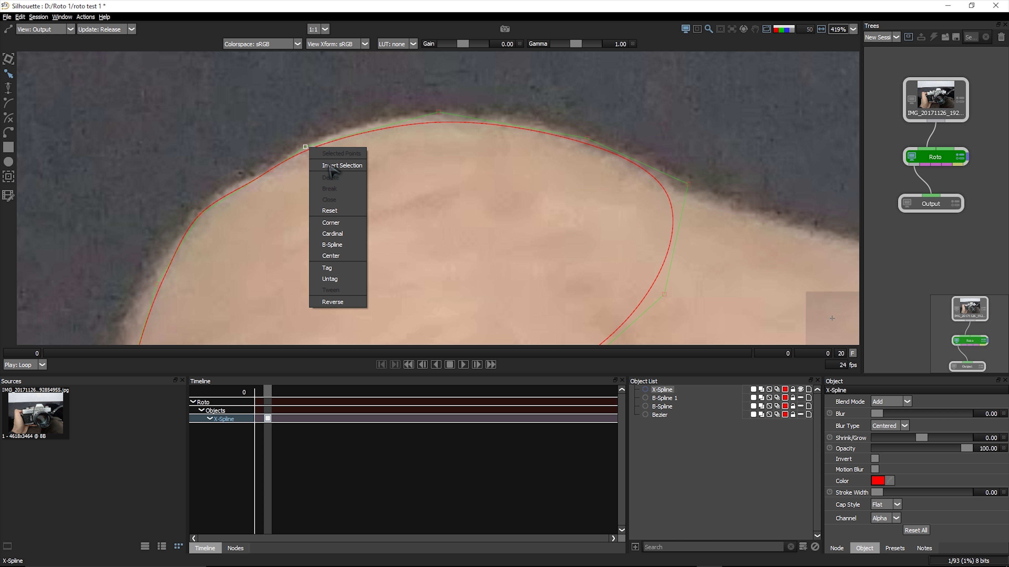
{"action": "left_click", "coordinate": [357, 238]}
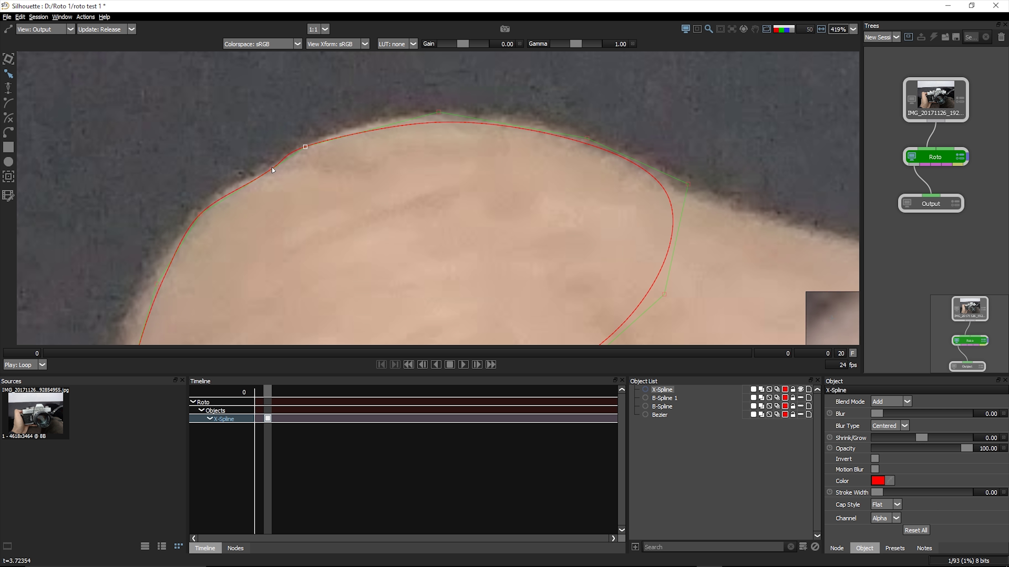
{"action": "left_click_drag", "start_coordinate": [270, 172], "coordinate": [262, 179]}
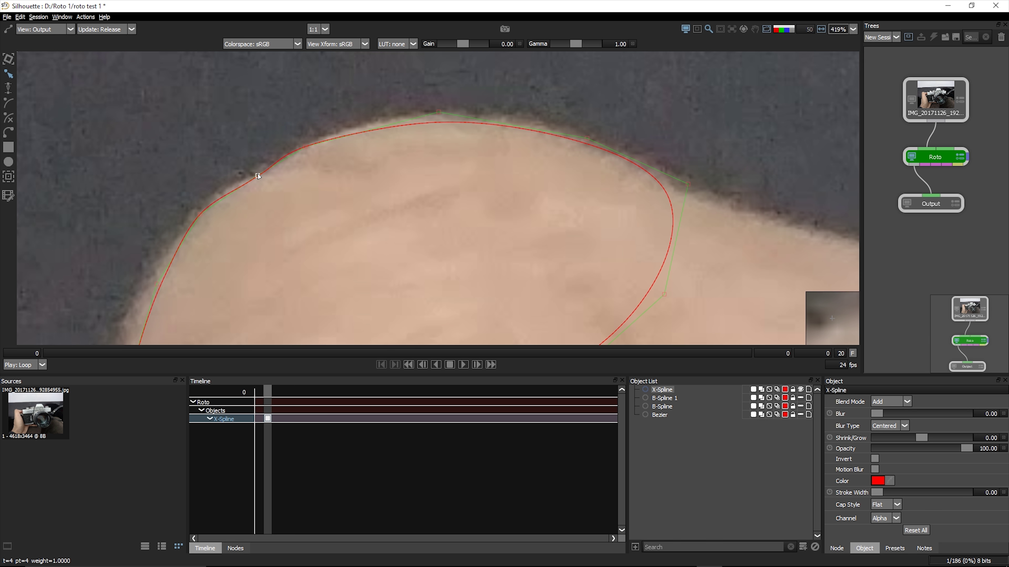
{"action": "key", "text": "f"}
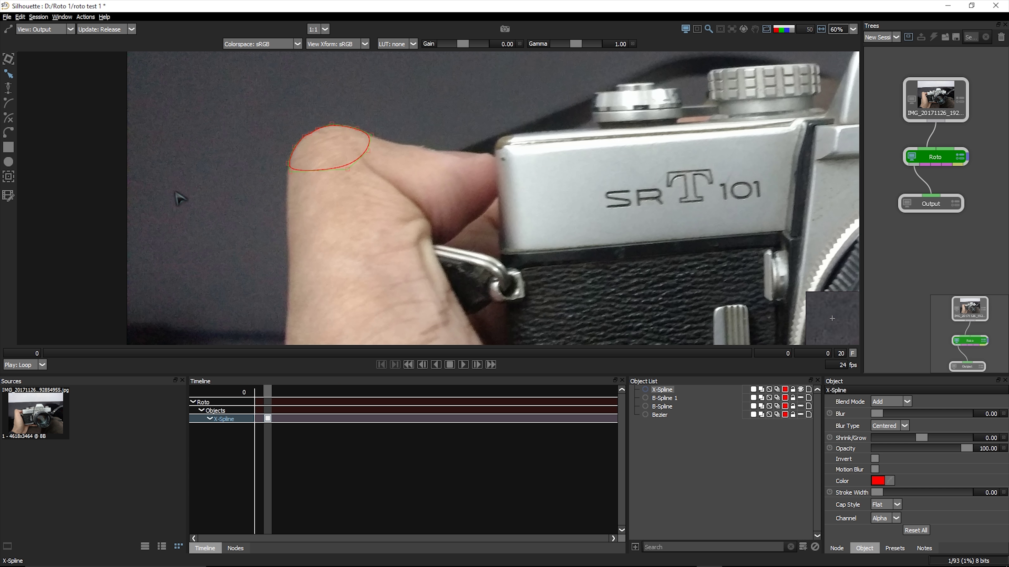
{"action": "scroll", "coordinate": [206, 202], "scroll_direction": "down", "scroll_amount": 3}
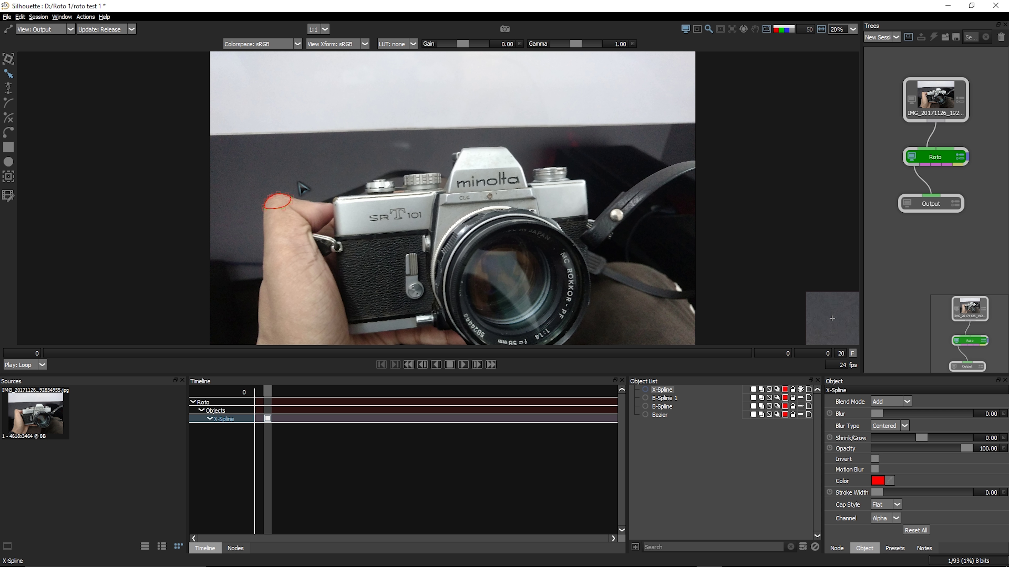
{"action": "scroll", "coordinate": [280, 202], "scroll_direction": "up", "scroll_amount": 5}
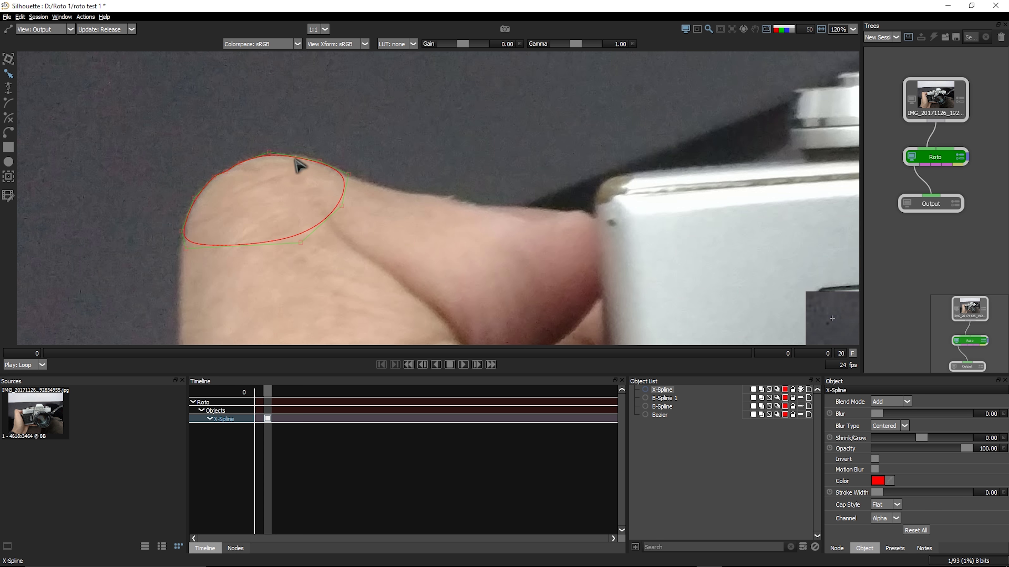
{"action": "scroll", "coordinate": [343, 184], "scroll_direction": "down", "scroll_amount": 3}
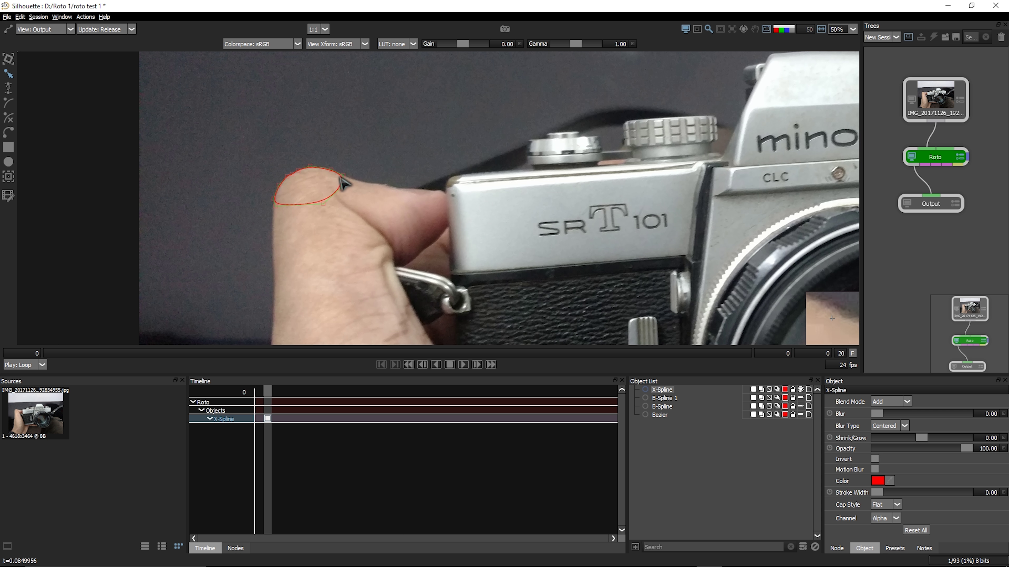
{"action": "scroll", "coordinate": [344, 183], "scroll_direction": "down", "scroll_amount": 3}
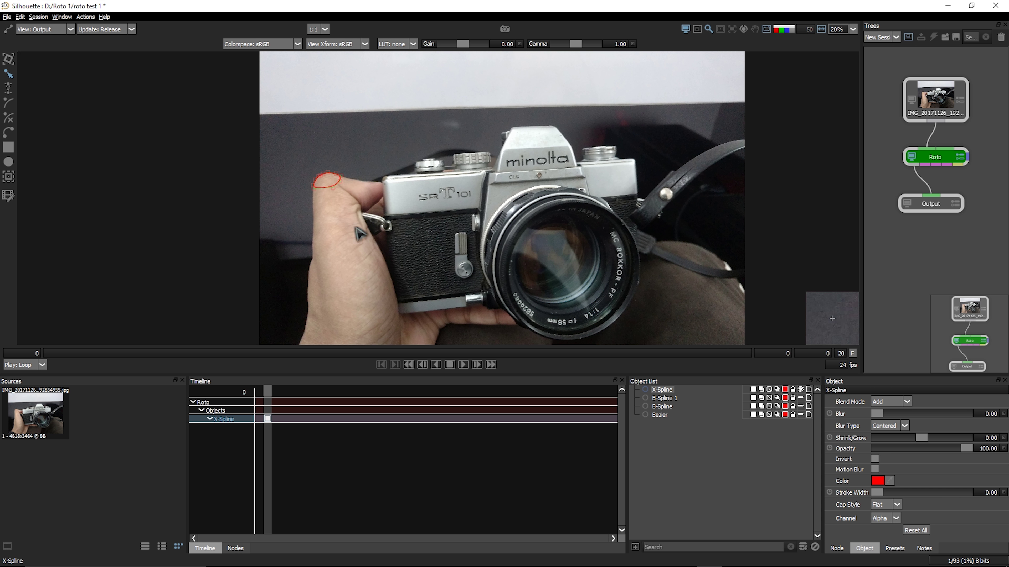
{"action": "scroll", "coordinate": [526, 151], "scroll_direction": "up", "scroll_amount": 3}
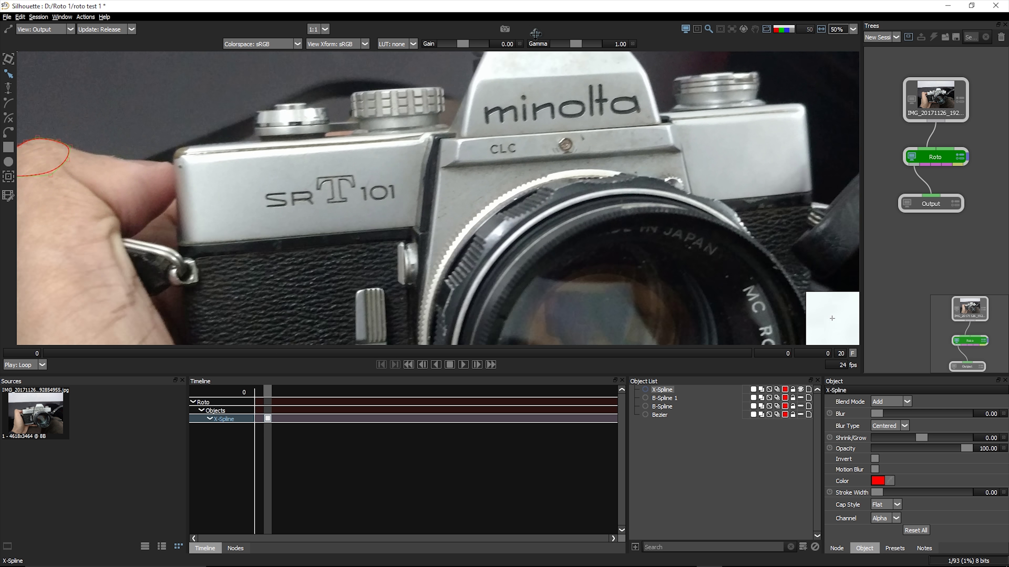
{"action": "scroll", "coordinate": [497, 175], "scroll_direction": "down", "scroll_amount": 3}
{"action": "scroll", "coordinate": [496, 175], "scroll_direction": "up", "scroll_amount": 3}
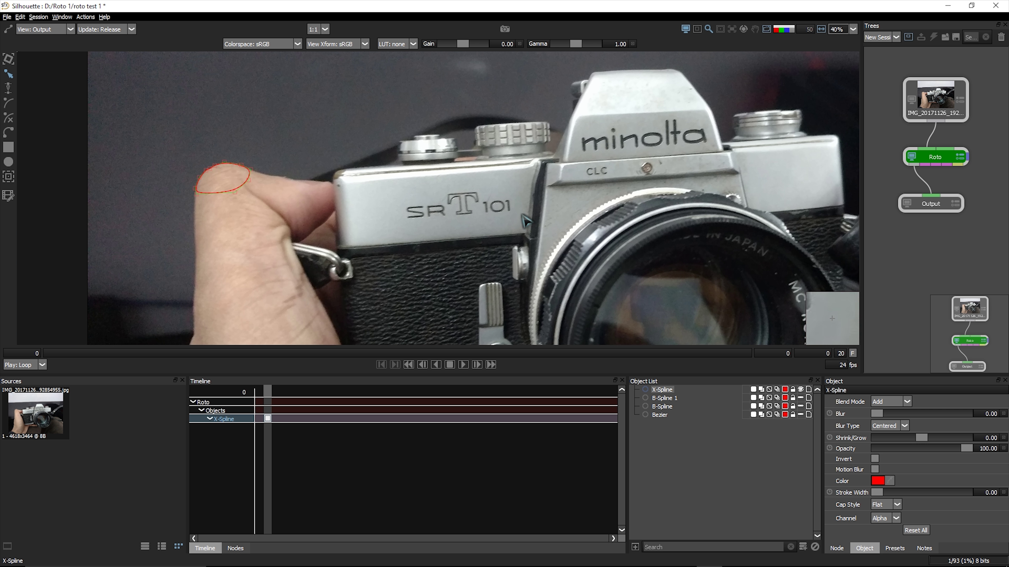
{"action": "scroll", "coordinate": [424, 215], "scroll_direction": "down", "scroll_amount": 3}
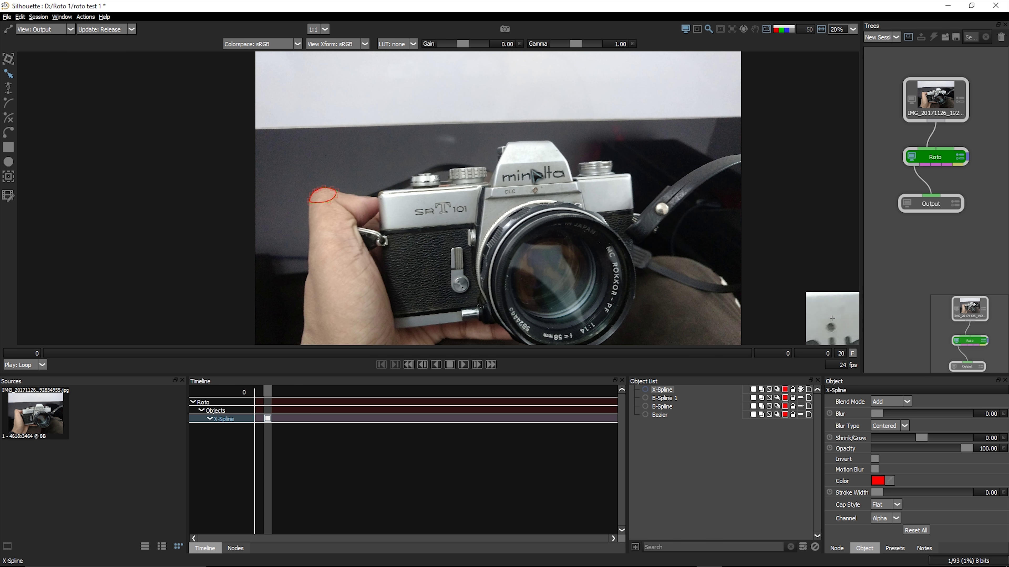
{"action": "left_click_drag", "start_coordinate": [543, 190], "coordinate": [485, 132]}
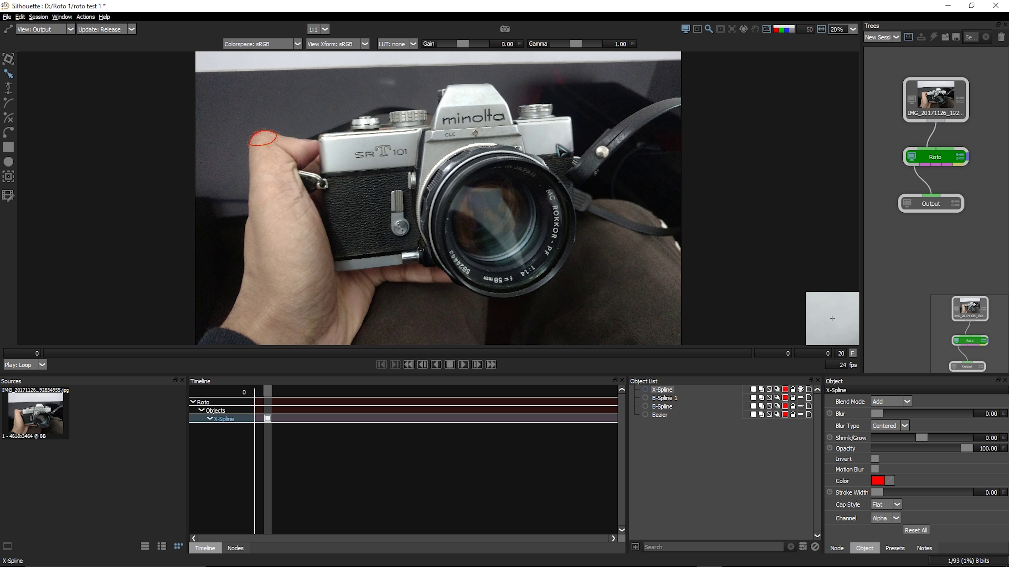